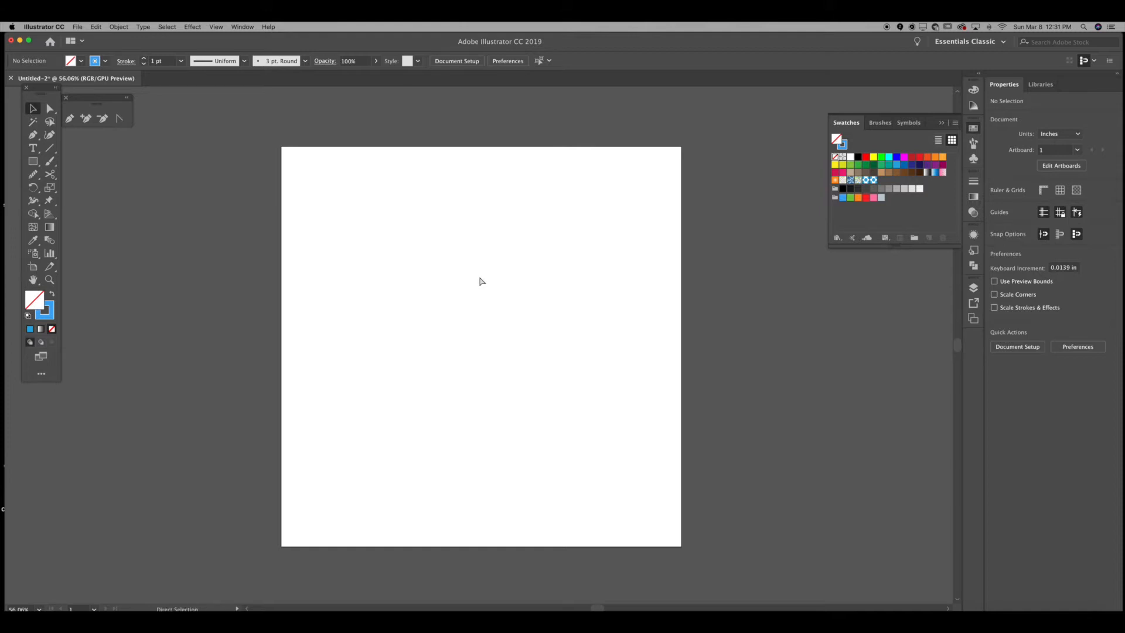
Step: Place the mushroom motif 2.psd image onto the artboard
{"action": "key", "text": "super+shift+p"}
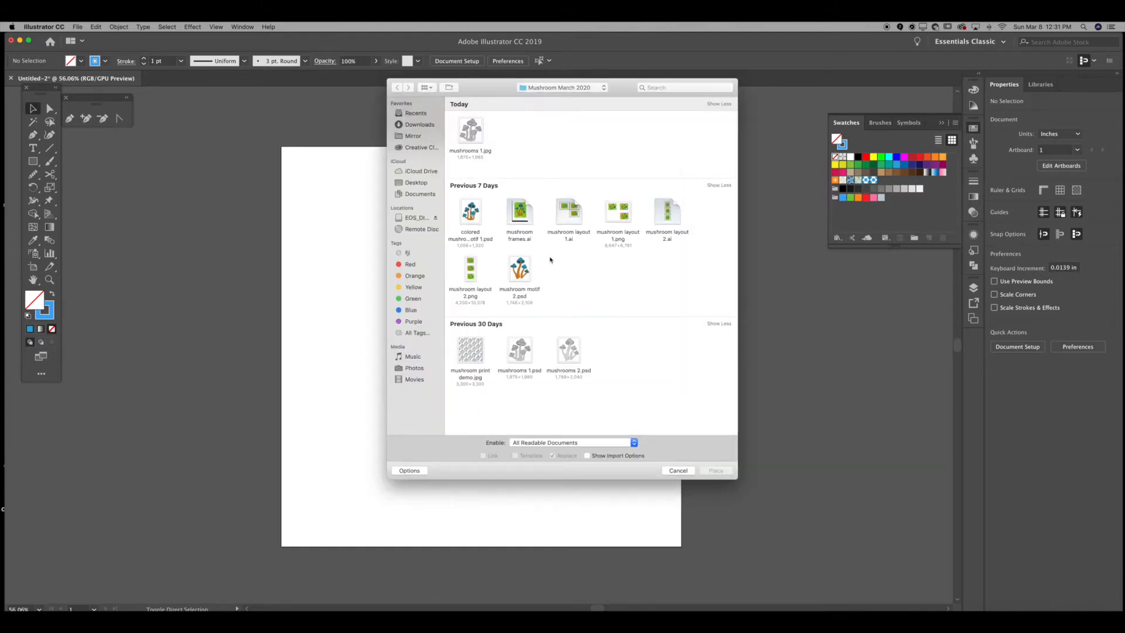
{"action": "left_click", "coordinate": [527, 276]}
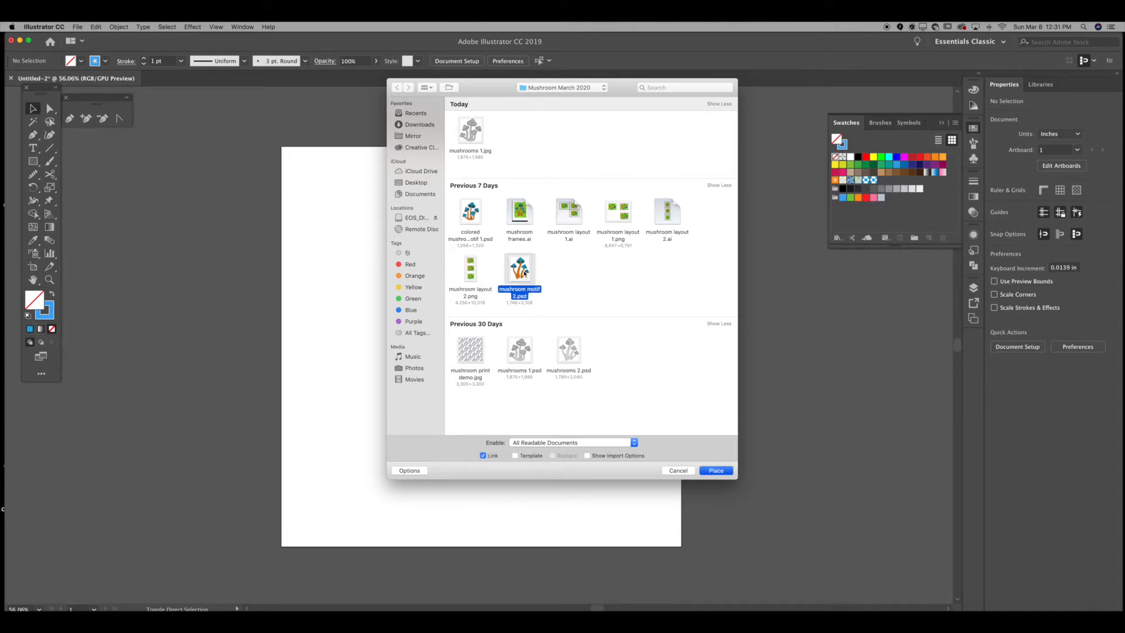
{"action": "key", "text": "Return"}
{"action": "left_click_drag", "start_coordinate": [420, 246], "coordinate": [601, 404]}
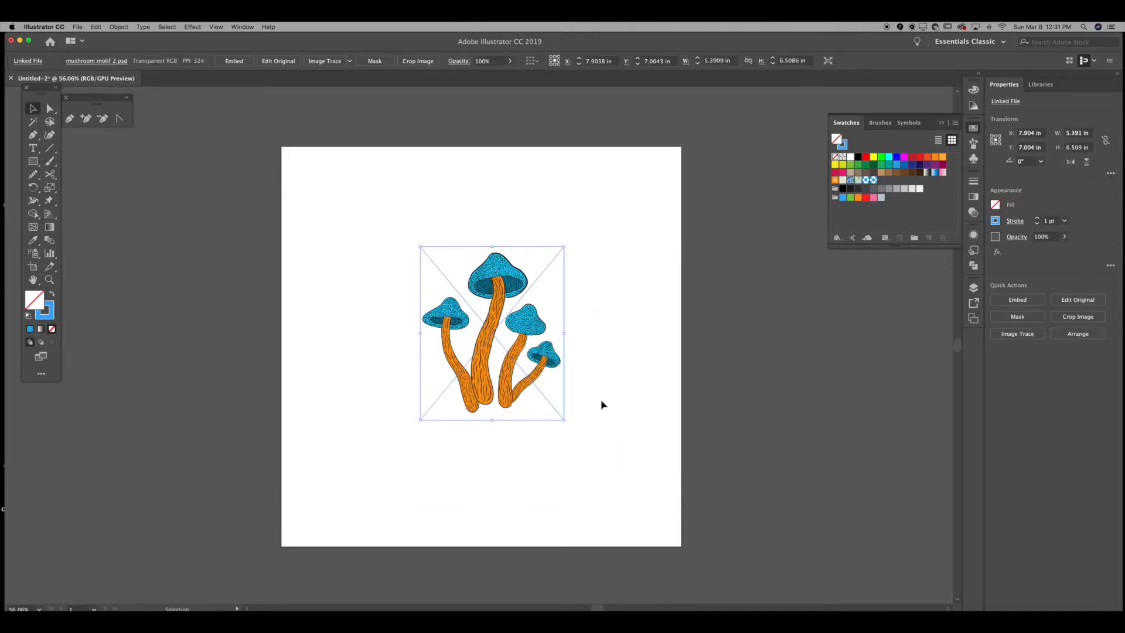
Step: Reposition the placed mushroom image slightly on the artboard
{"action": "left_click", "coordinate": [624, 373]}
{"action": "left_click_drag", "start_coordinate": [535, 328], "coordinate": [530, 332]}
{"action": "left_click", "coordinate": [577, 320]}
{"action": "left_click", "coordinate": [470, 265]}
{"action": "left_click", "coordinate": [394, 293]}
{"action": "left_click", "coordinate": [501, 316]}
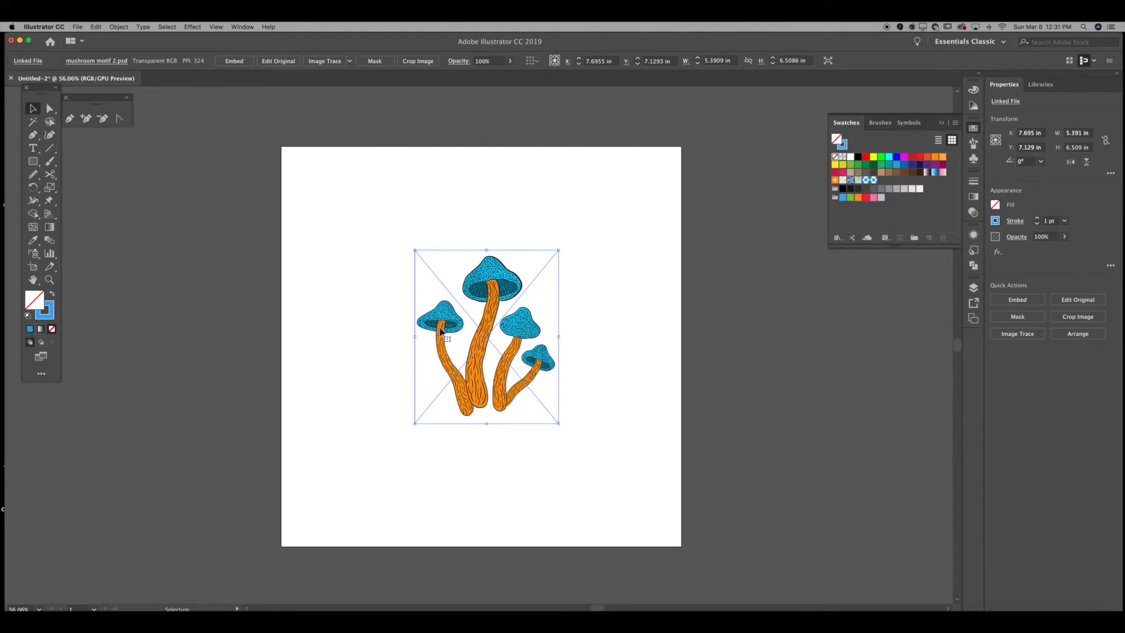
Step: Try to make a pattern from the linked mushroom image
{"action": "left_click", "coordinate": [119, 27]}
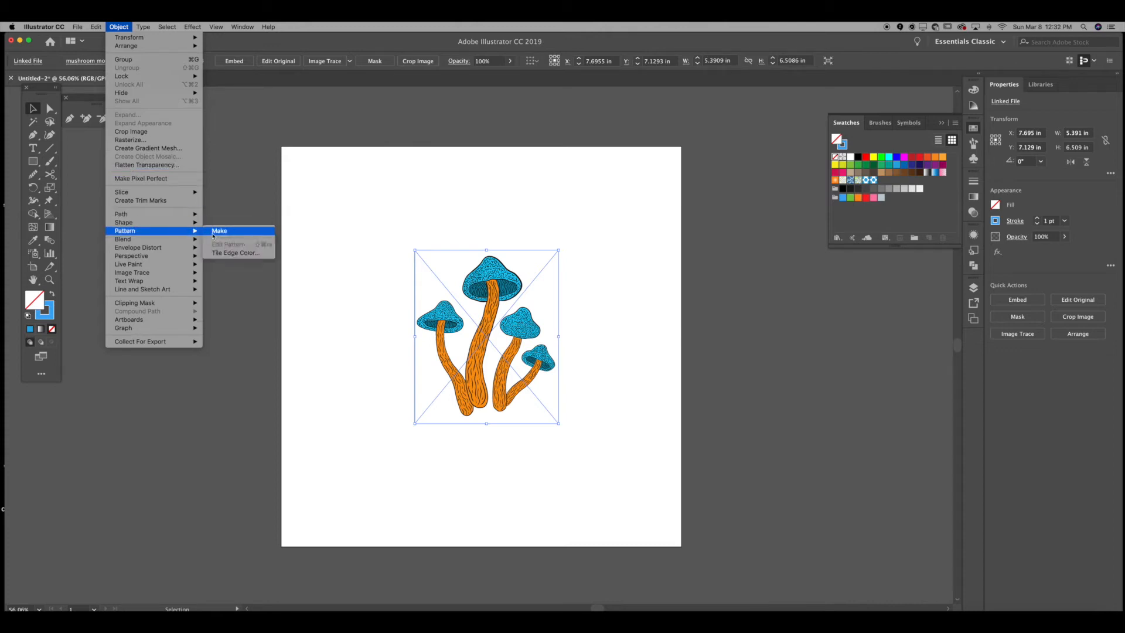
{"action": "left_click", "coordinate": [209, 231]}
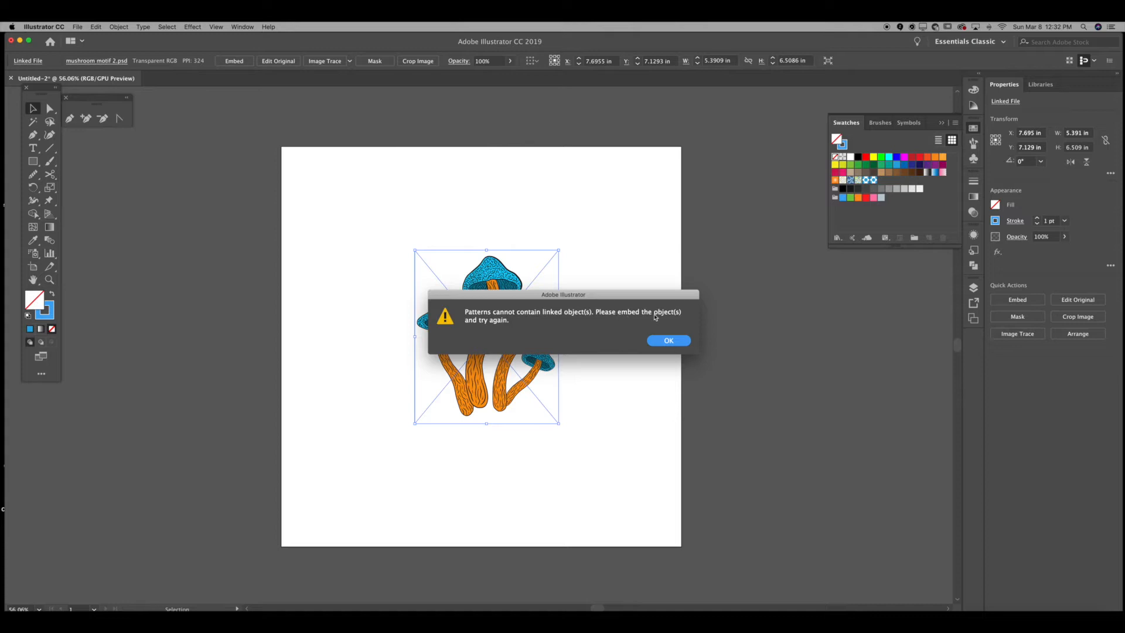
{"action": "left_click", "coordinate": [655, 340]}
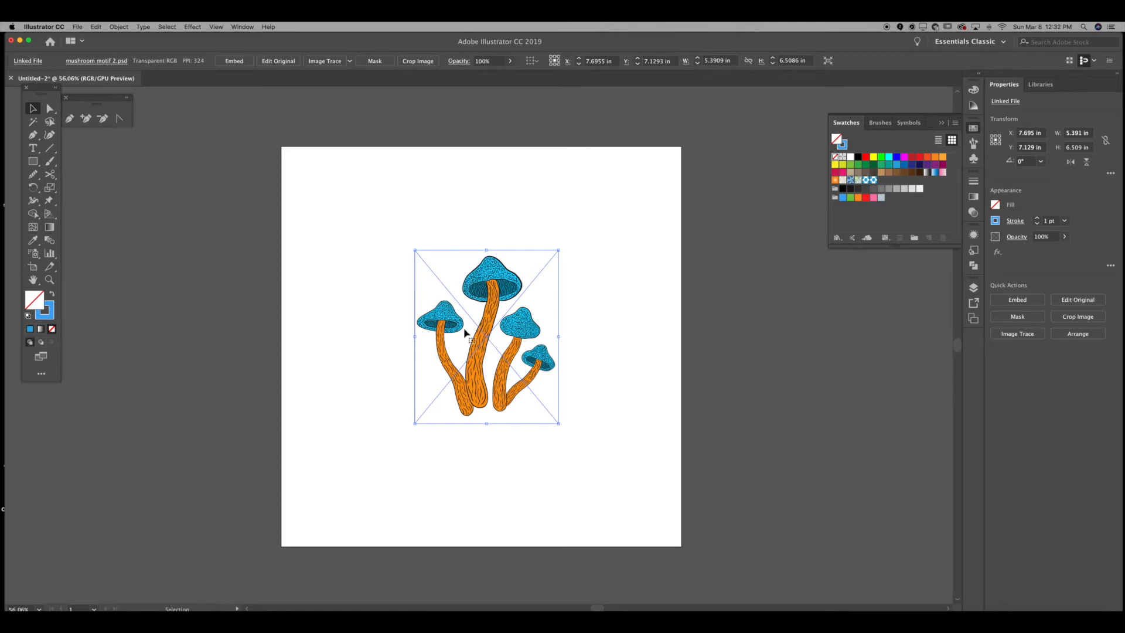
Step: Embed the linked mushroom image into the document
{"action": "left_click", "coordinate": [497, 209]}
{"action": "left_click", "coordinate": [471, 327]}
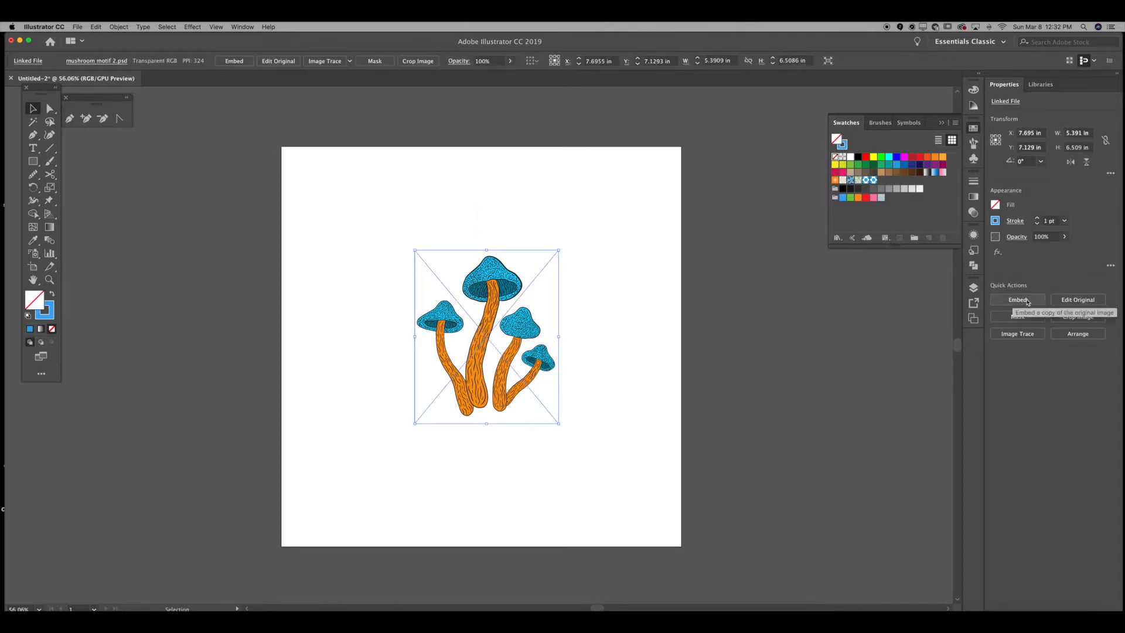
{"action": "right_click", "coordinate": [529, 311]}
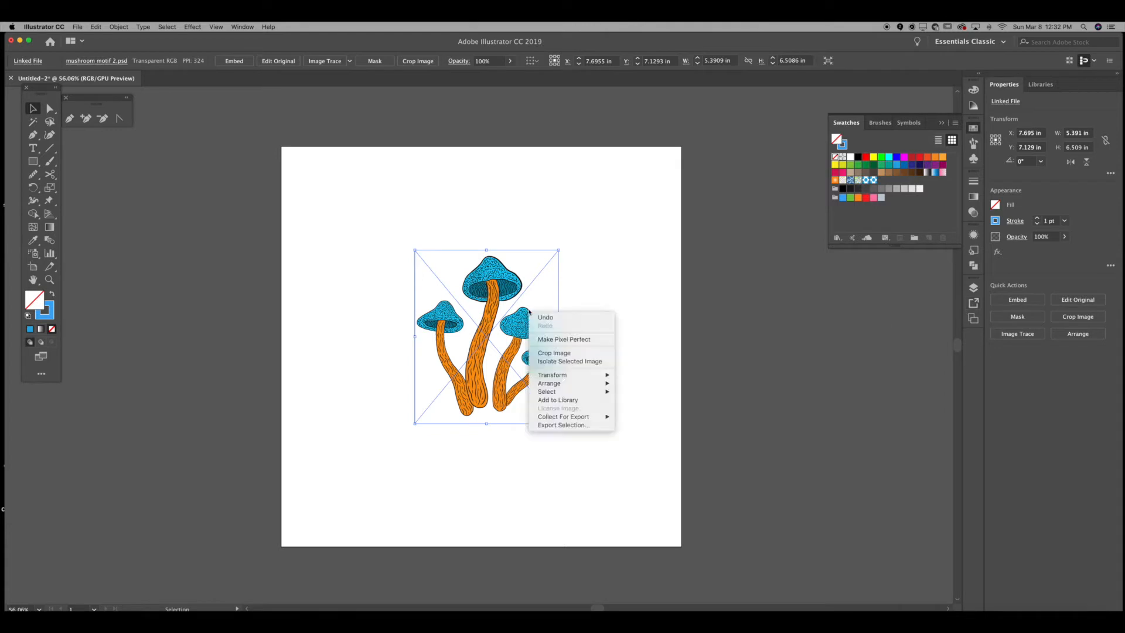
{"action": "left_click", "coordinate": [477, 283]}
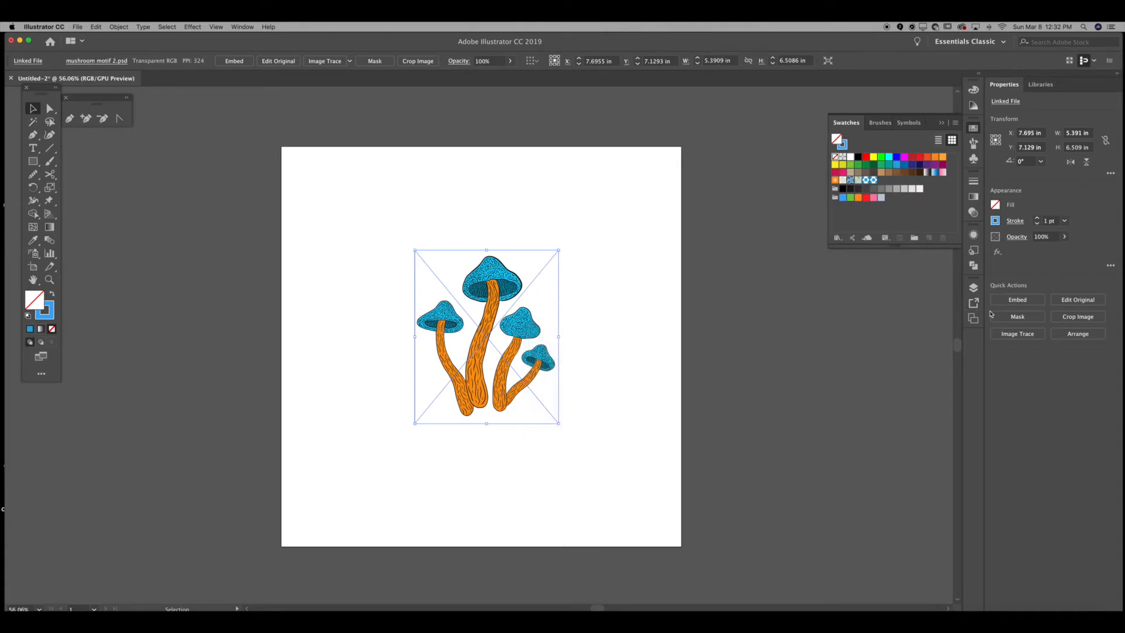
{"action": "left_click", "coordinate": [1017, 300]}
{"action": "left_click", "coordinate": [633, 445]}
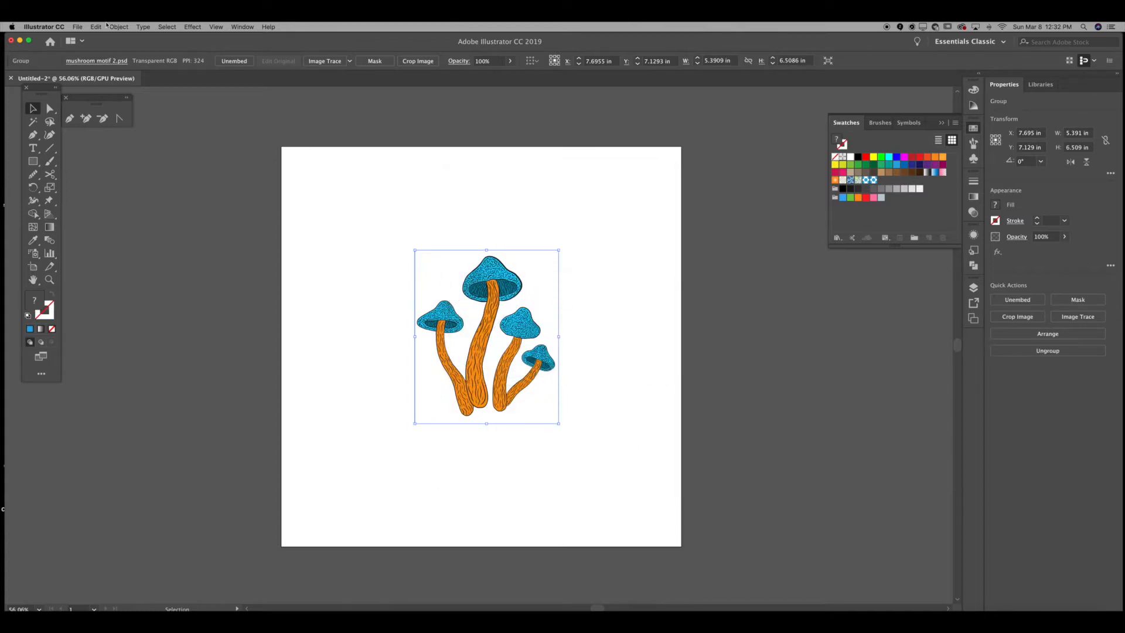
Step: Select the embedded mushroom image and make a pattern from it
{"action": "left_click_drag", "start_coordinate": [326, 188], "coordinate": [569, 424]}
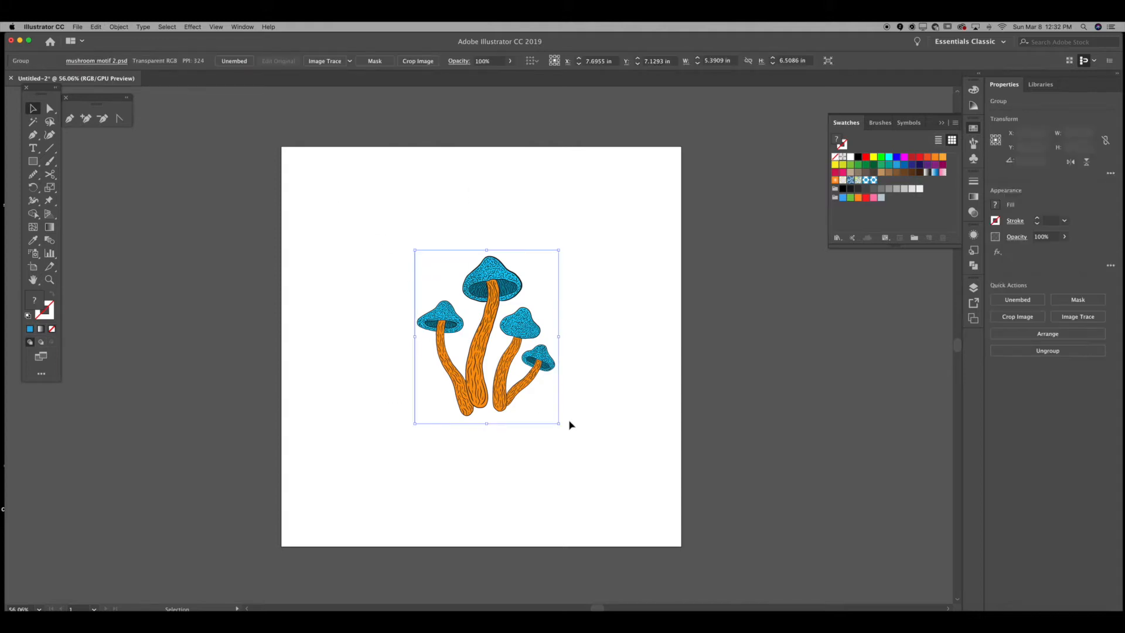
{"action": "left_click", "coordinate": [96, 26]}
{"action": "mouse_move", "coordinate": [150, 224]}
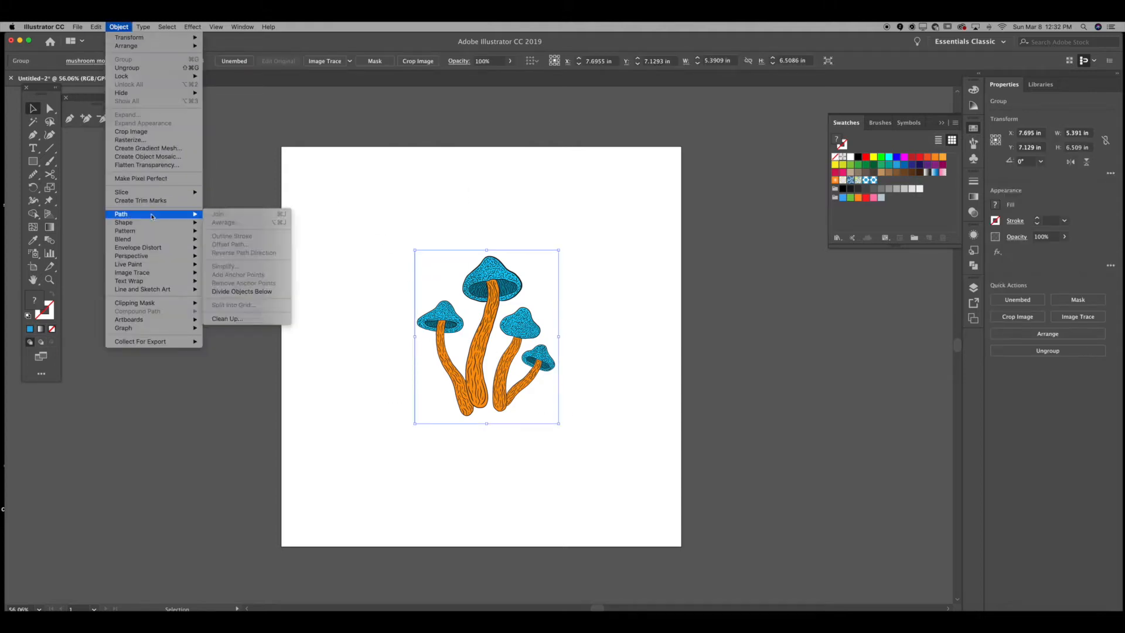
{"action": "left_click", "coordinate": [225, 230]}
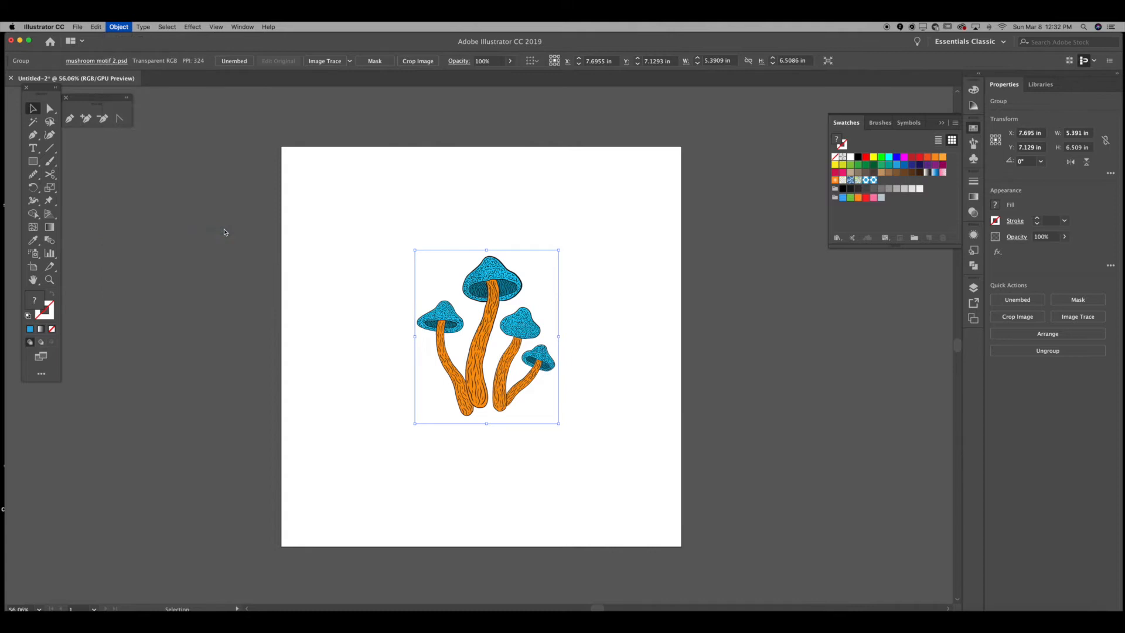
{"action": "left_click", "coordinate": [668, 348]}
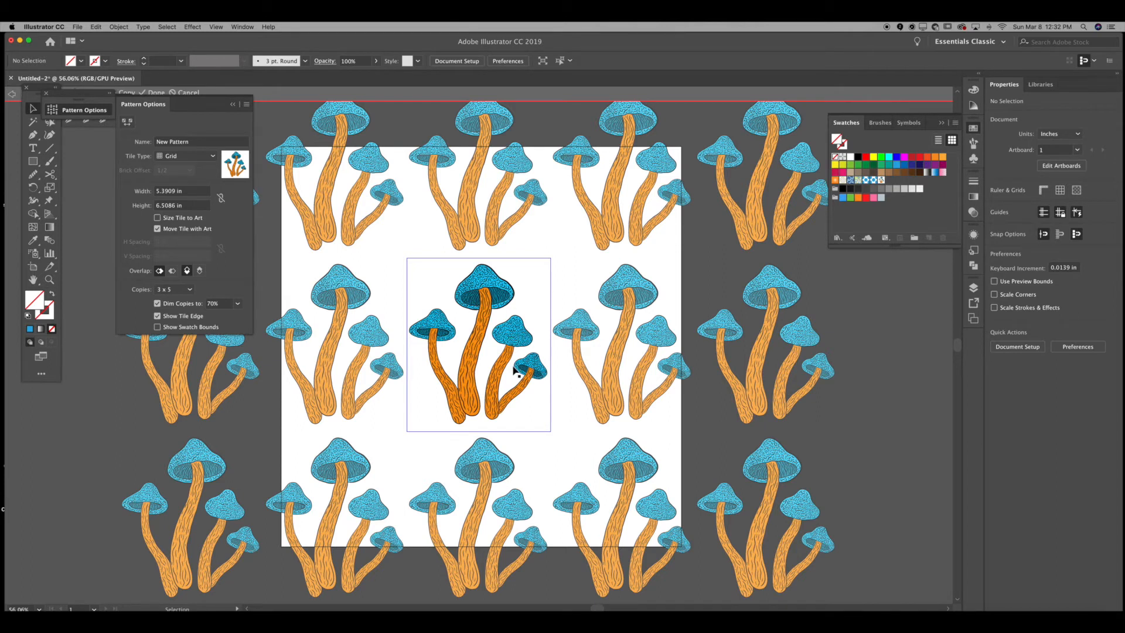
Step: Try the Brick by Row tile type, then set the pattern's tile type to Brick by Column
{"action": "scroll", "coordinate": [514, 370], "scroll_direction": "right", "scroll_amount": 3}
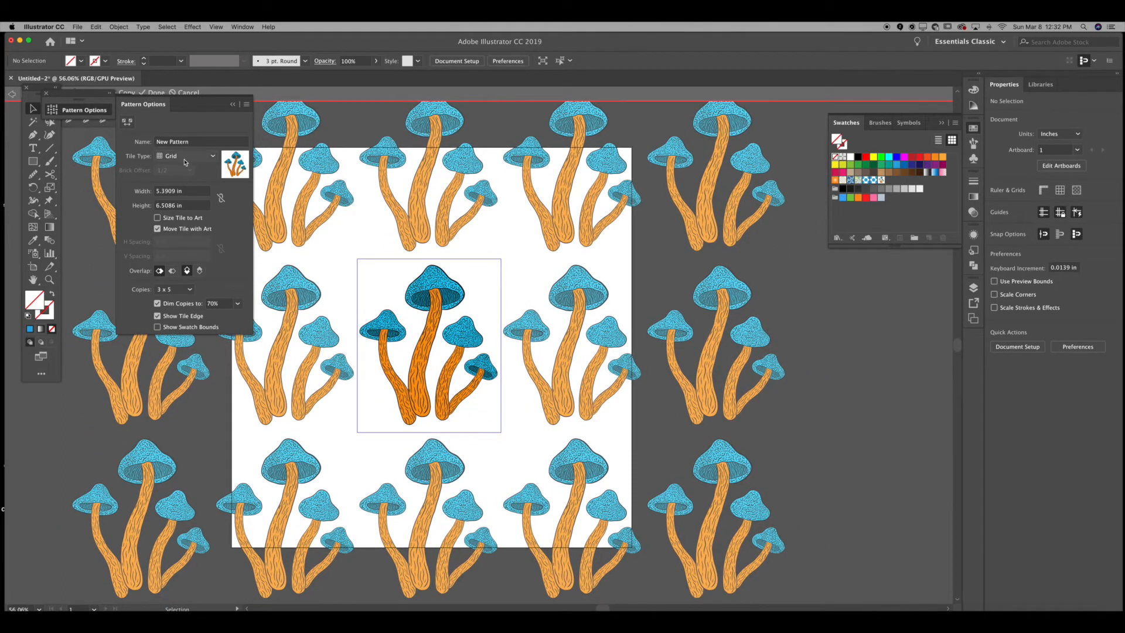
{"action": "left_click", "coordinate": [184, 158]}
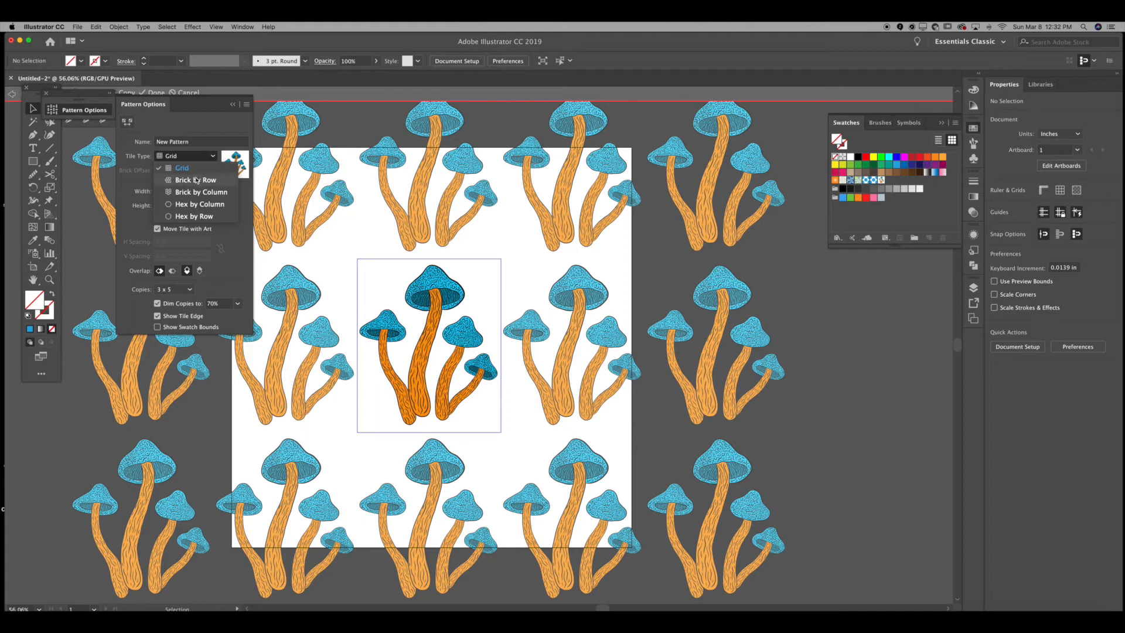
{"action": "left_click", "coordinate": [197, 180]}
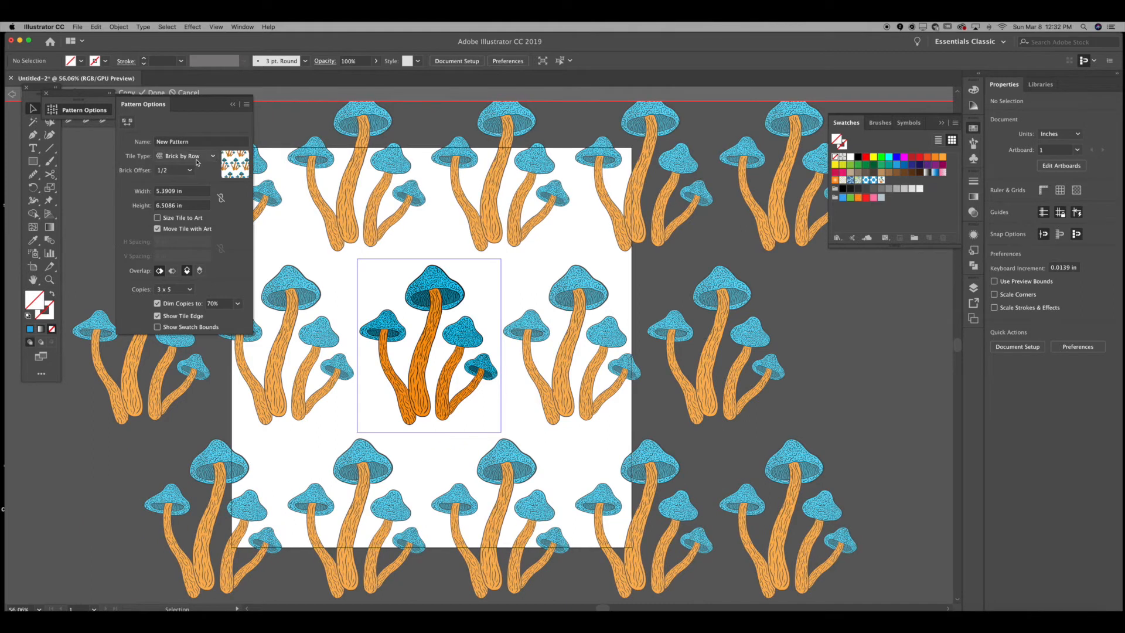
{"action": "left_click", "coordinate": [193, 156]}
{"action": "left_click", "coordinate": [194, 196]}
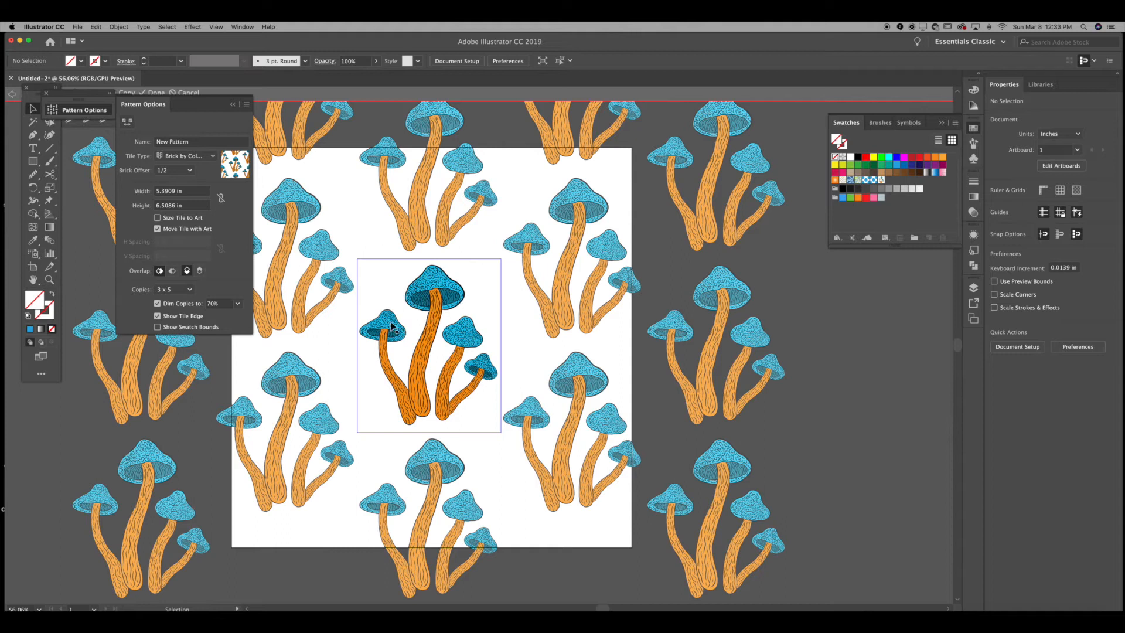
Step: Save a copy of the Brick by Column pattern as a new named pattern swatch
{"action": "left_click", "coordinate": [246, 104]}
{"action": "left_click", "coordinate": [272, 122]}
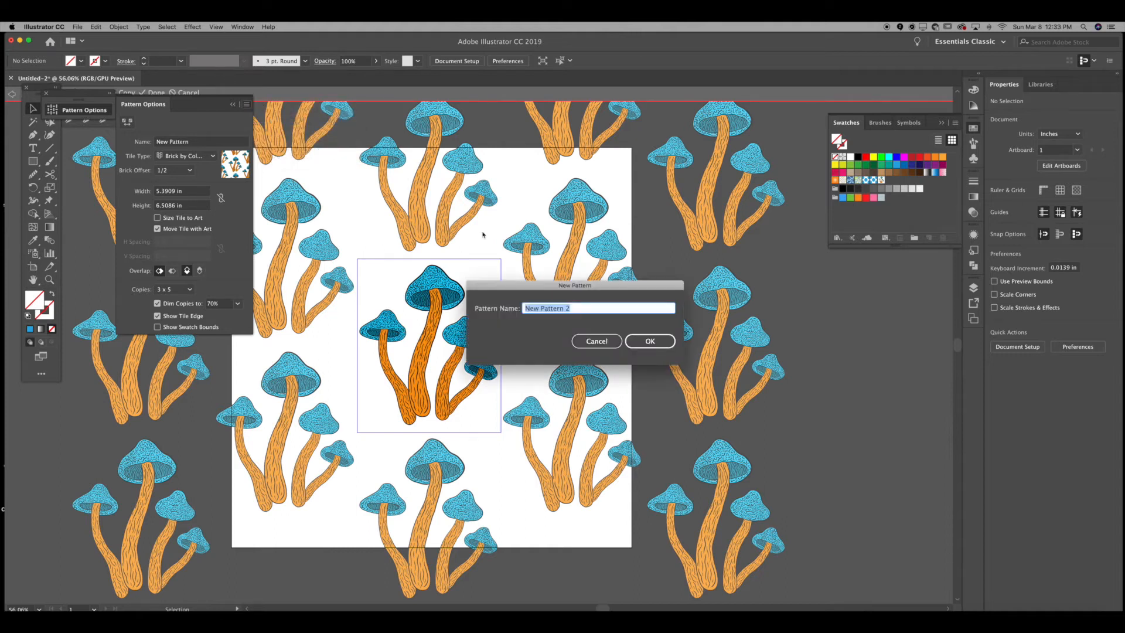
{"action": "type", "text": "mu"}
{"action": "key", "text": "Return"}
{"action": "left_click", "coordinate": [661, 349]}
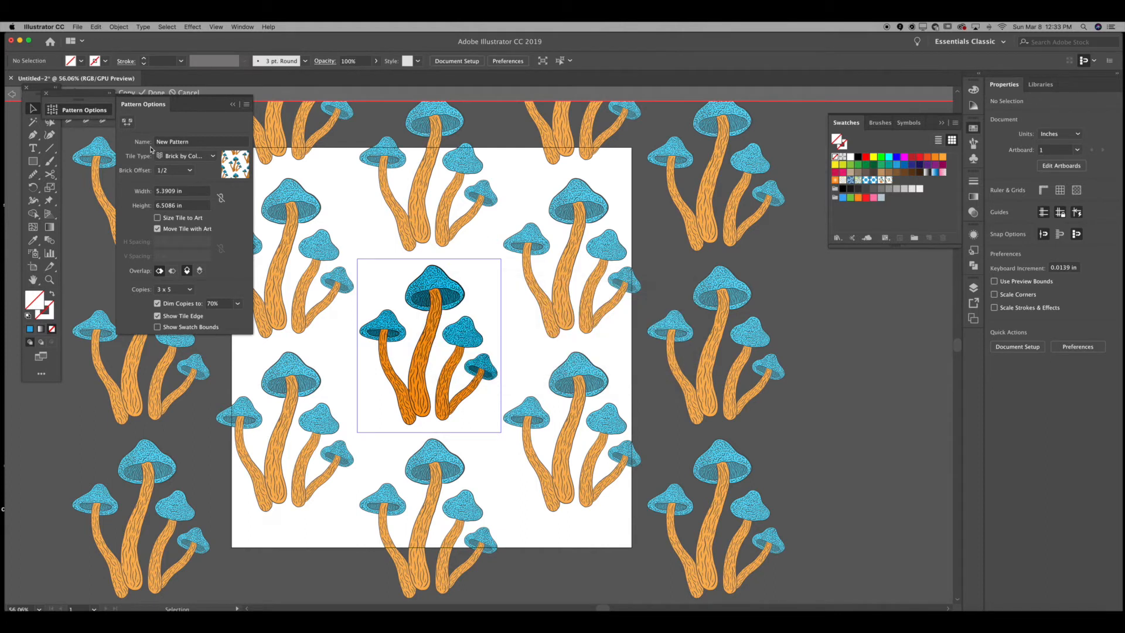
Step: Switch the tile type to Hex by Column and save a copy of the pattern named mush
{"action": "left_click", "coordinate": [184, 156]}
{"action": "left_click", "coordinate": [181, 204]}
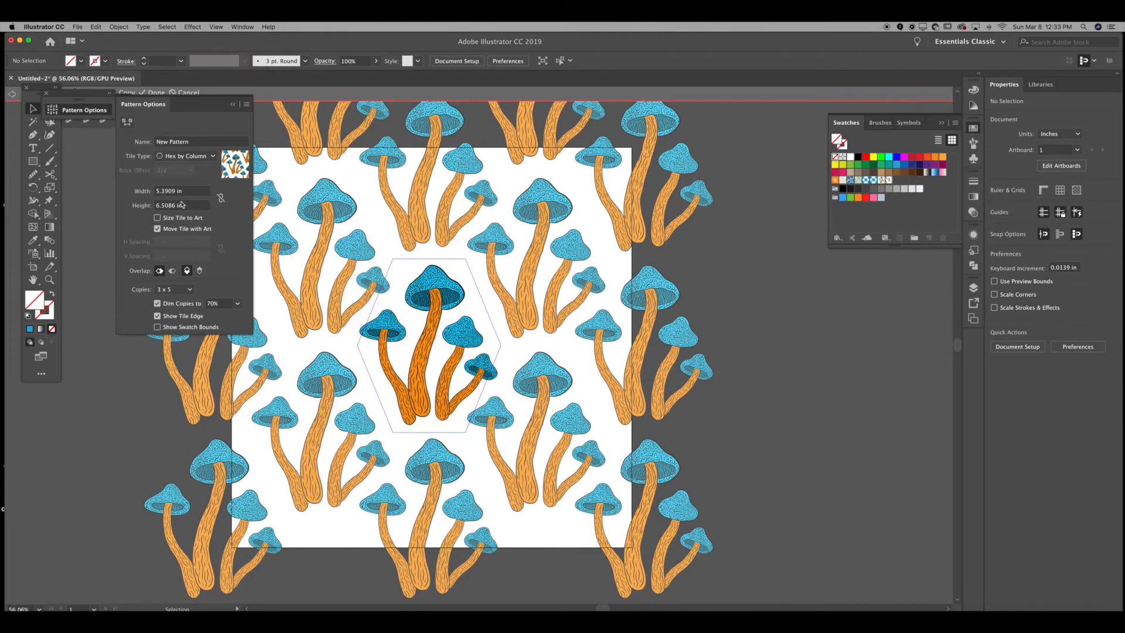
{"action": "left_click", "coordinate": [246, 107]}
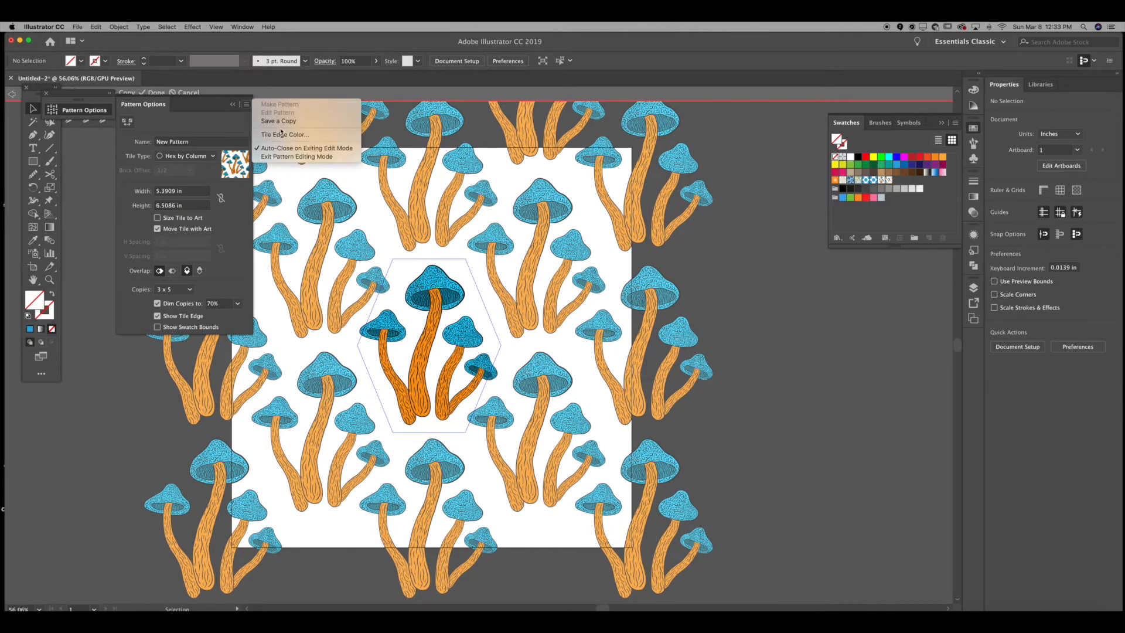
{"action": "left_click", "coordinate": [281, 122]}
{"action": "type", "text": "mush"}
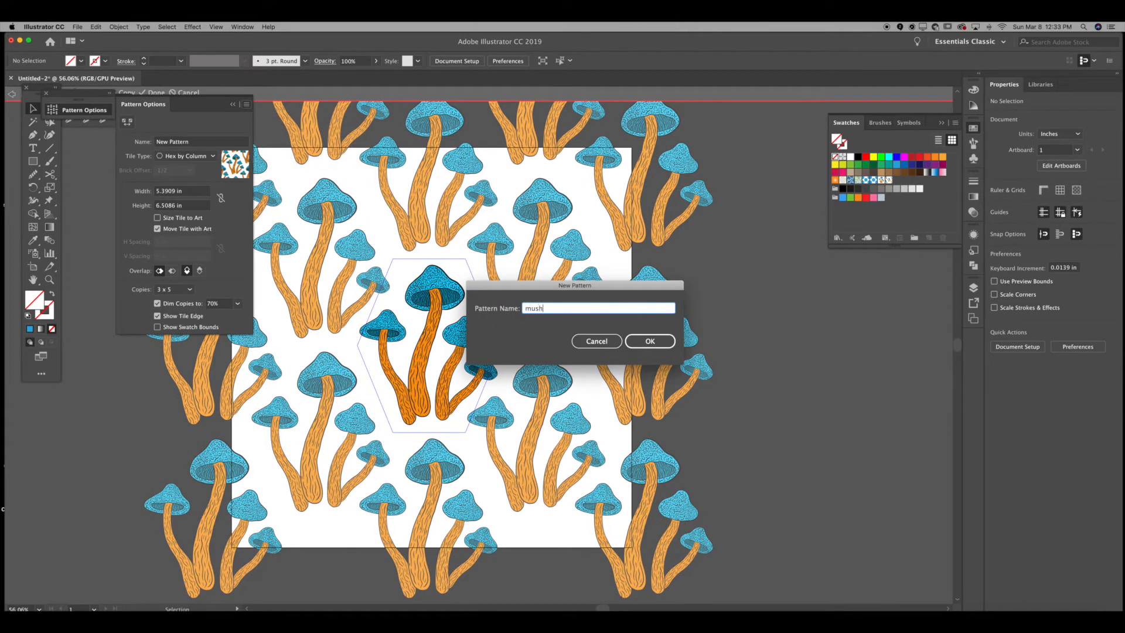
{"action": "key", "text": "Return"}
{"action": "key", "text": "Return"}
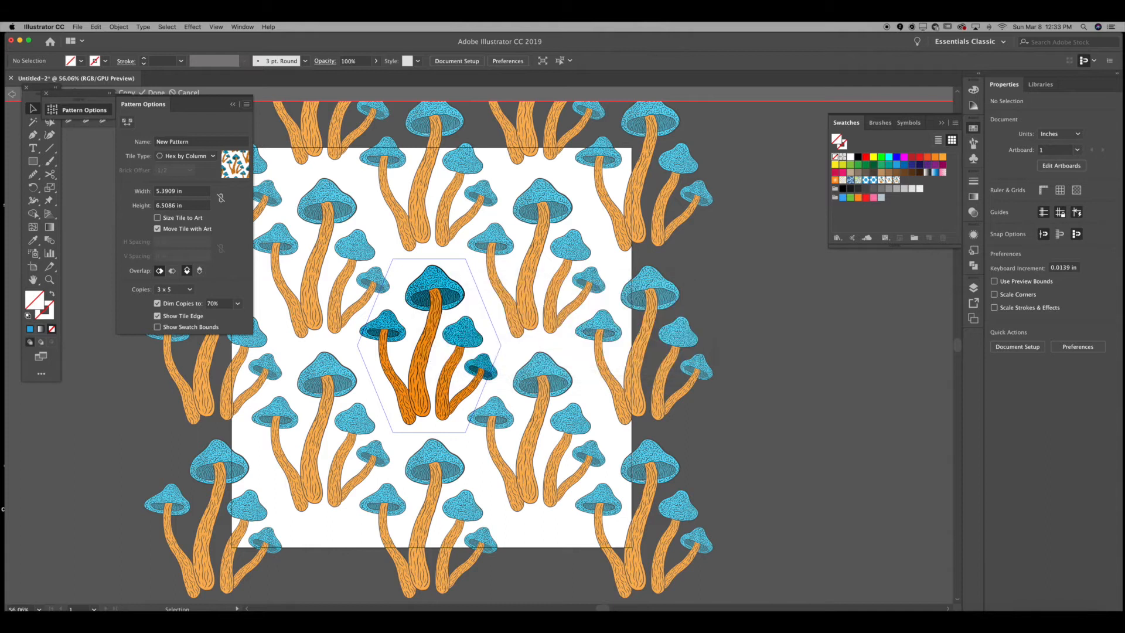
Step: Preview the Hex by Row tile type, then return to Hex by Column
{"action": "left_click", "coordinate": [183, 155]}
{"action": "left_click", "coordinate": [199, 215]}
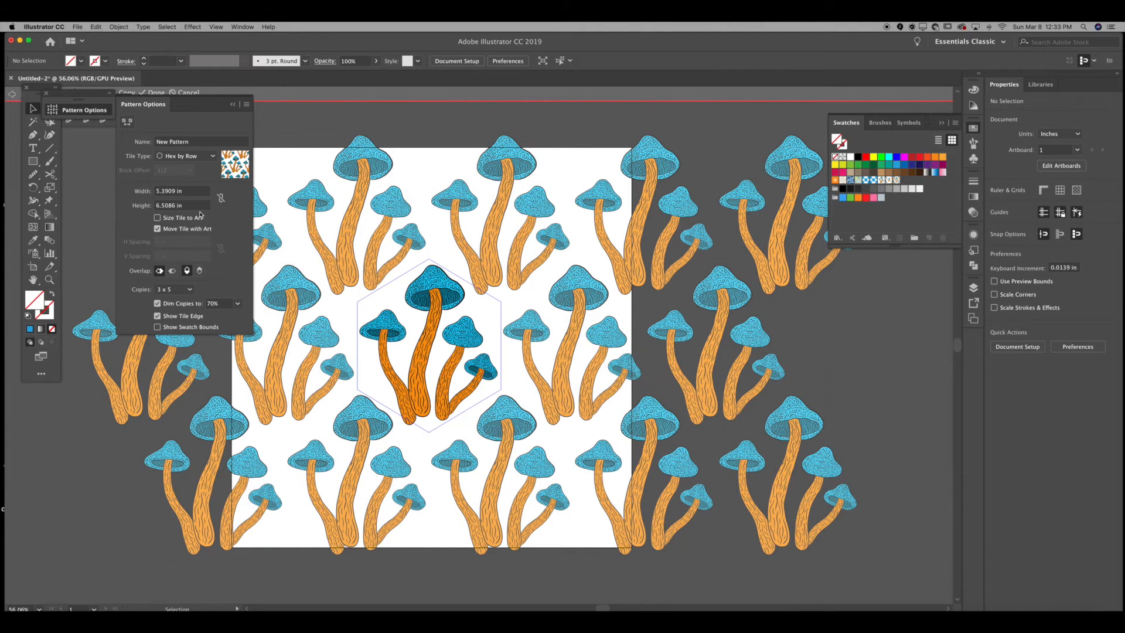
{"action": "left_click", "coordinate": [196, 155]}
{"action": "left_click", "coordinate": [188, 205]}
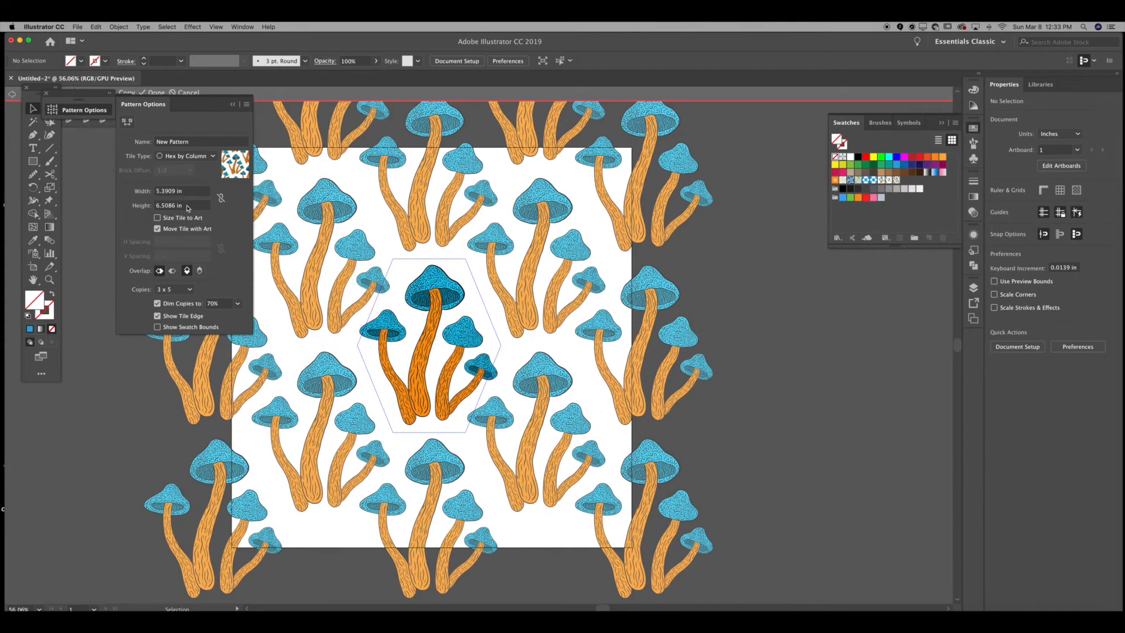
Step: Scale the mushroom motif down to about 3.2 × 3.9 in inside the pattern tile
{"action": "left_click", "coordinate": [430, 291]}
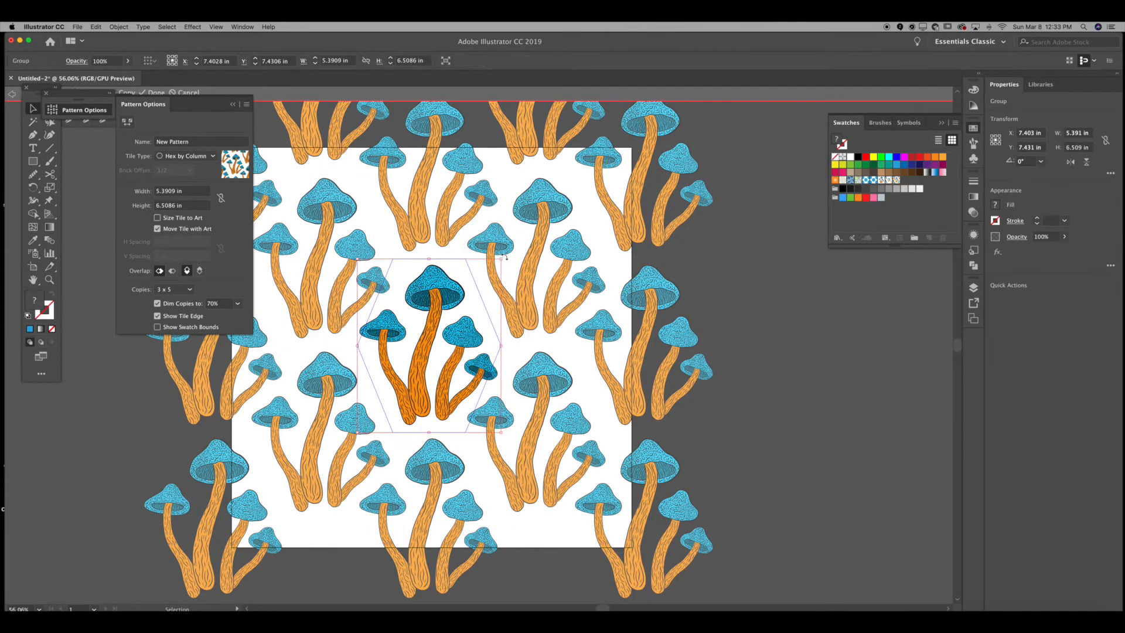
{"action": "left_click_drag", "start_coordinate": [499, 258], "coordinate": [444, 308]}
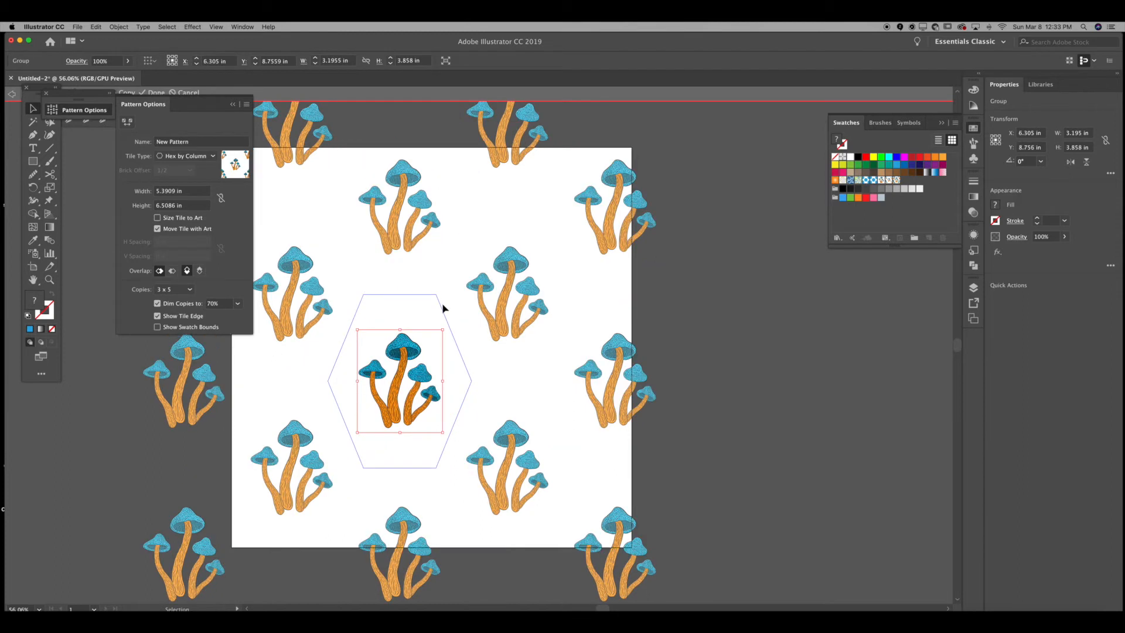
Step: Duplicate the mushroom motif upward and reflect the copy across the vertical axis
{"action": "left_click_drag", "start_coordinate": [404, 358], "coordinate": [392, 287]}
{"action": "right_click", "coordinate": [392, 287]}
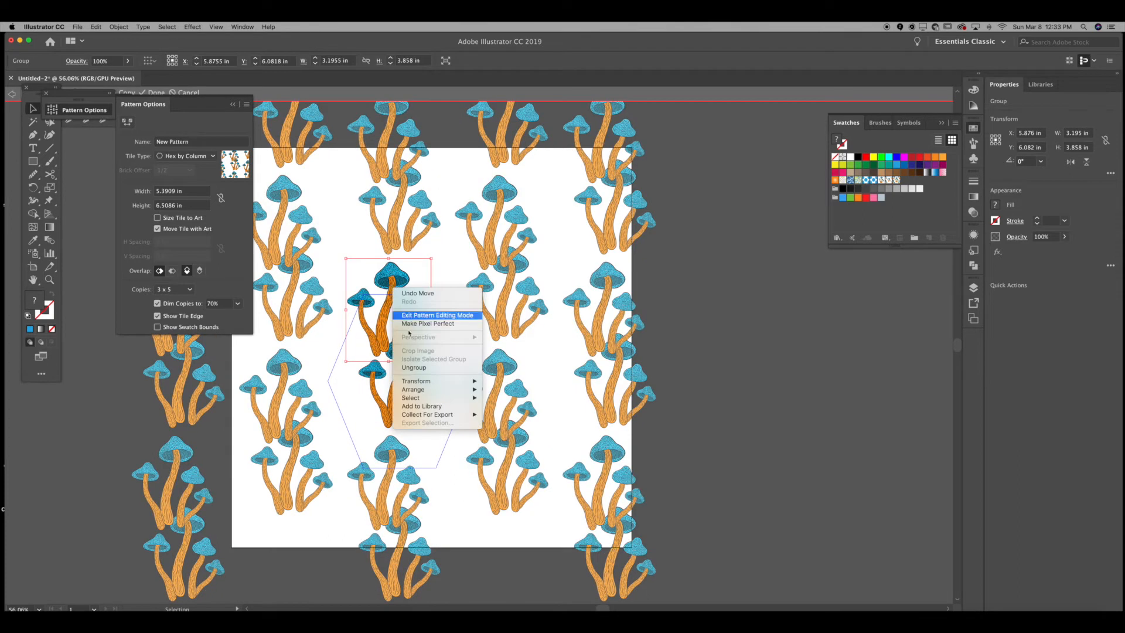
{"action": "mouse_move", "coordinate": [439, 381]}
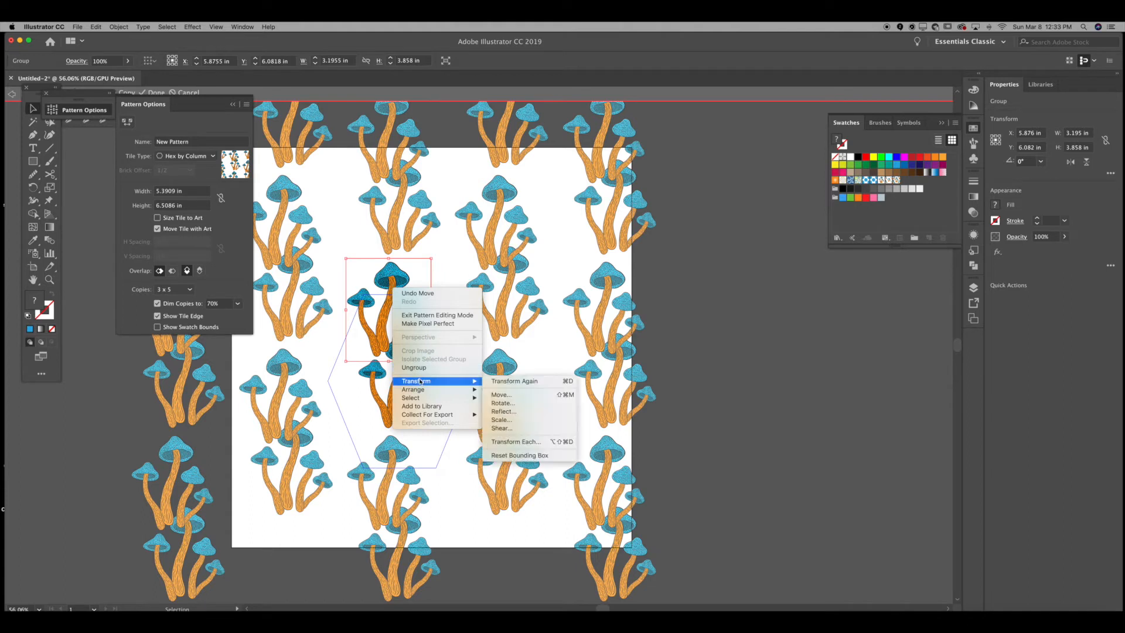
{"action": "left_click", "coordinate": [510, 412]}
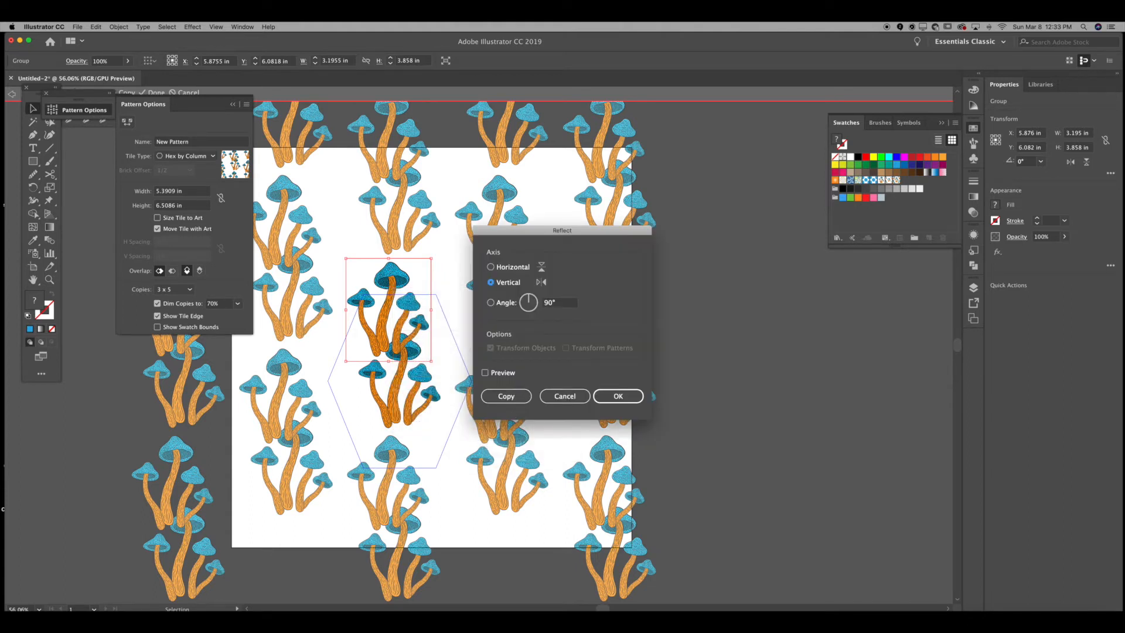
{"action": "key", "text": "Return"}
Step: Reposition the two mushroom motifs within the hexagonal pattern tile
{"action": "left_click_drag", "start_coordinate": [426, 394], "coordinate": [438, 417]}
{"action": "left_click_drag", "start_coordinate": [390, 312], "coordinate": [378, 312]}
{"action": "left_click_drag", "start_coordinate": [417, 379], "coordinate": [423, 402]}
{"action": "left_click_drag", "start_coordinate": [396, 322], "coordinate": [400, 333]}
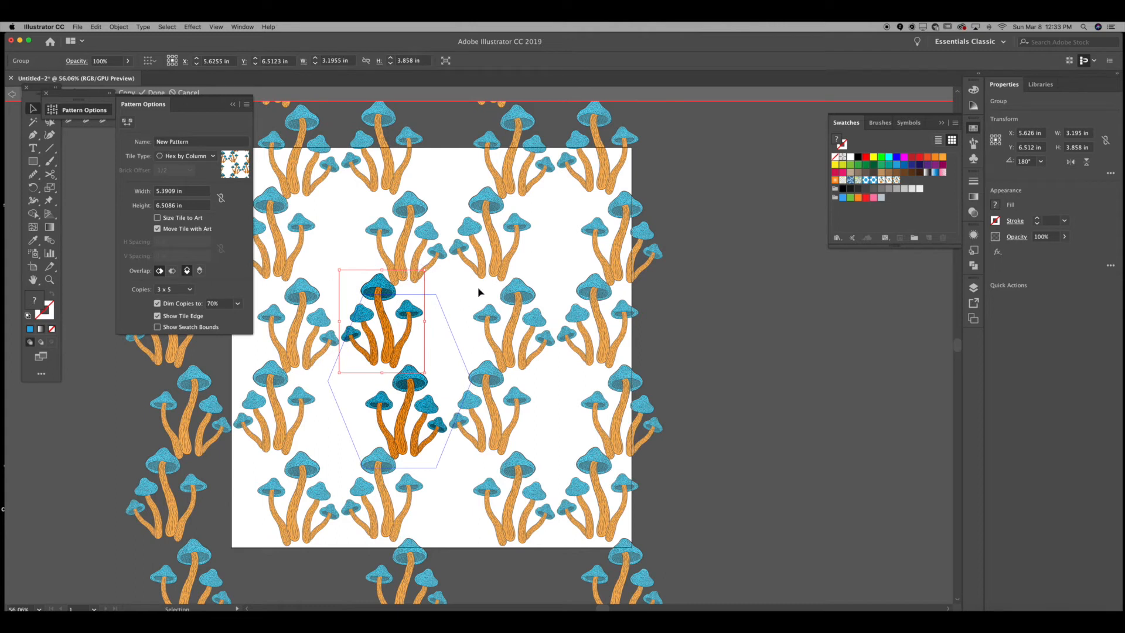
Step: Switch the tile type to Hex by Row and adjust the two motifs' positions in the tile
{"action": "left_click", "coordinate": [186, 156]}
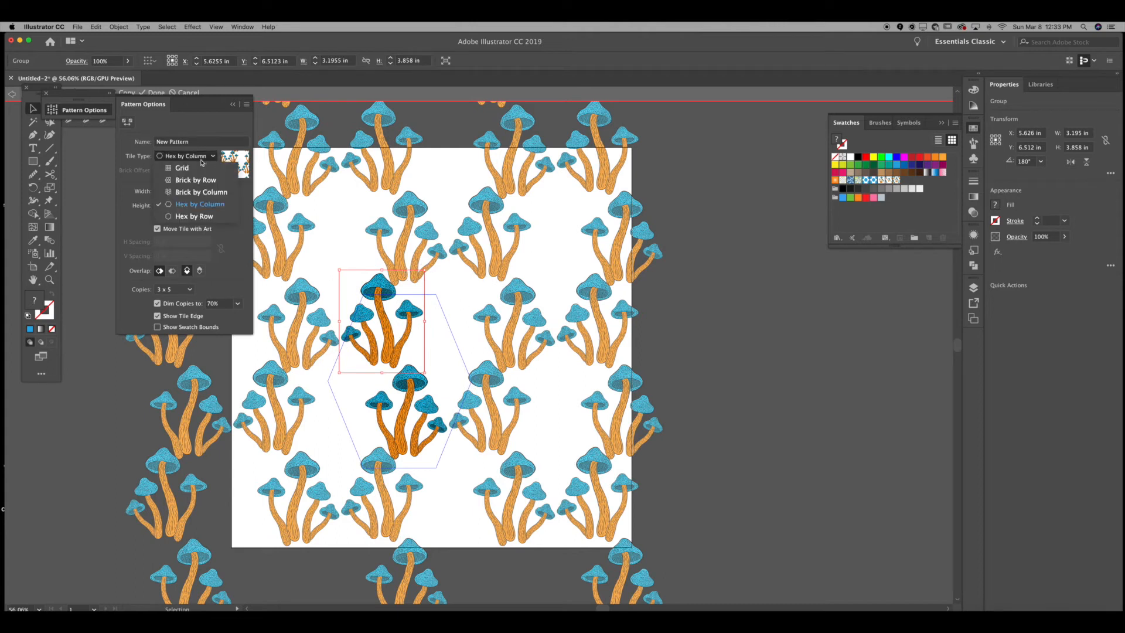
{"action": "left_click", "coordinate": [202, 217]}
{"action": "left_click_drag", "start_coordinate": [401, 333], "coordinate": [425, 324]}
{"action": "mouse_move", "coordinate": [417, 394]}
{"action": "left_mouse_down"}
{"action": "mouse_move", "coordinate": [407, 398]}
{"action": "mouse_move", "coordinate": [415, 410]}
{"action": "left_mouse_up"}
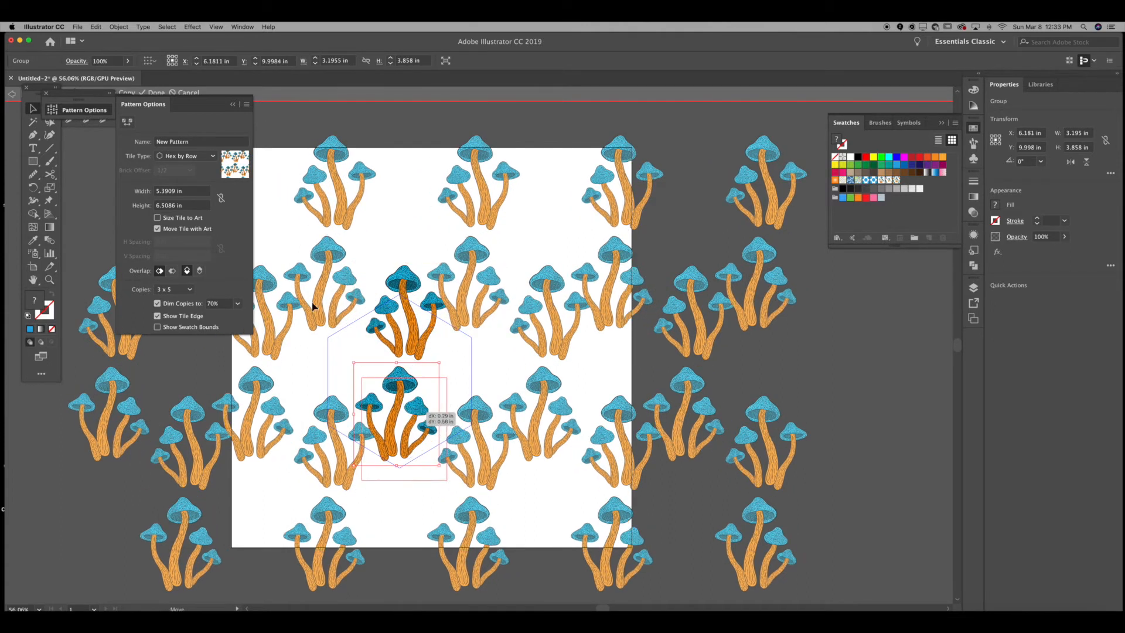
Step: Switch the tile type to Brick by Column and reposition the two mushroom motifs in the tile
{"action": "left_click", "coordinate": [187, 155]}
{"action": "left_click", "coordinate": [199, 194]}
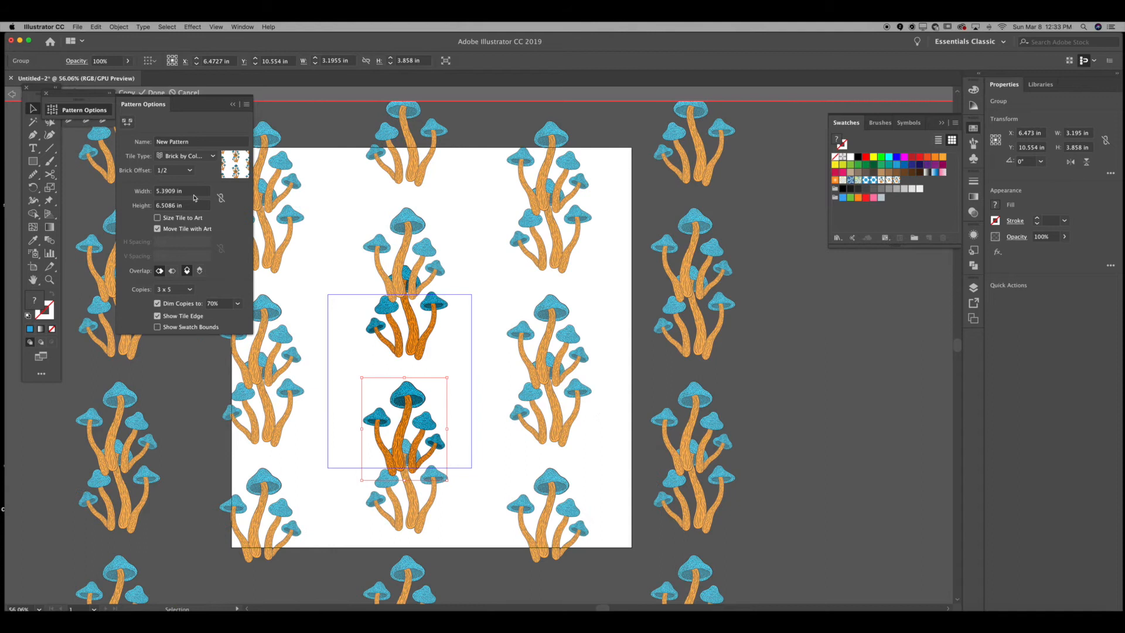
{"action": "left_click_drag", "start_coordinate": [428, 315], "coordinate": [363, 319]}
{"action": "mouse_move", "coordinate": [405, 403]}
{"action": "left_mouse_down"}
{"action": "mouse_move", "coordinate": [419, 344]}
{"action": "mouse_move", "coordinate": [440, 322]}
{"action": "mouse_move", "coordinate": [402, 403]}
{"action": "left_mouse_up"}
{"action": "left_click_drag", "start_coordinate": [353, 311], "coordinate": [353, 313]}
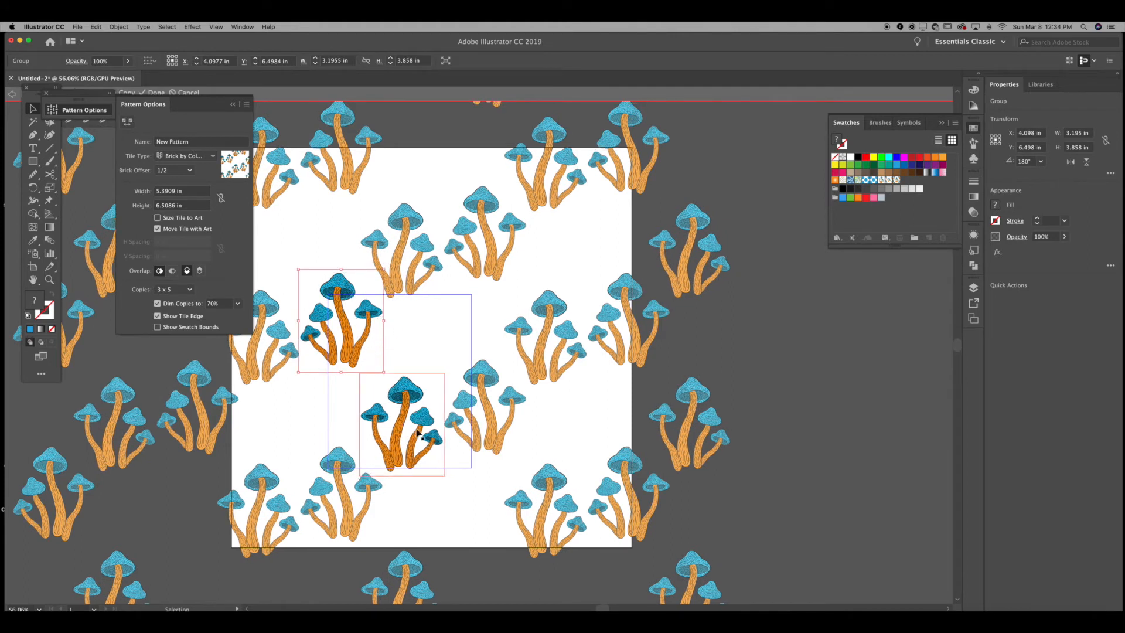
Step: Duplicate a mushroom motif into the tile's upper right and fine-tune the motifs' positions
{"action": "left_click", "coordinate": [431, 314]}
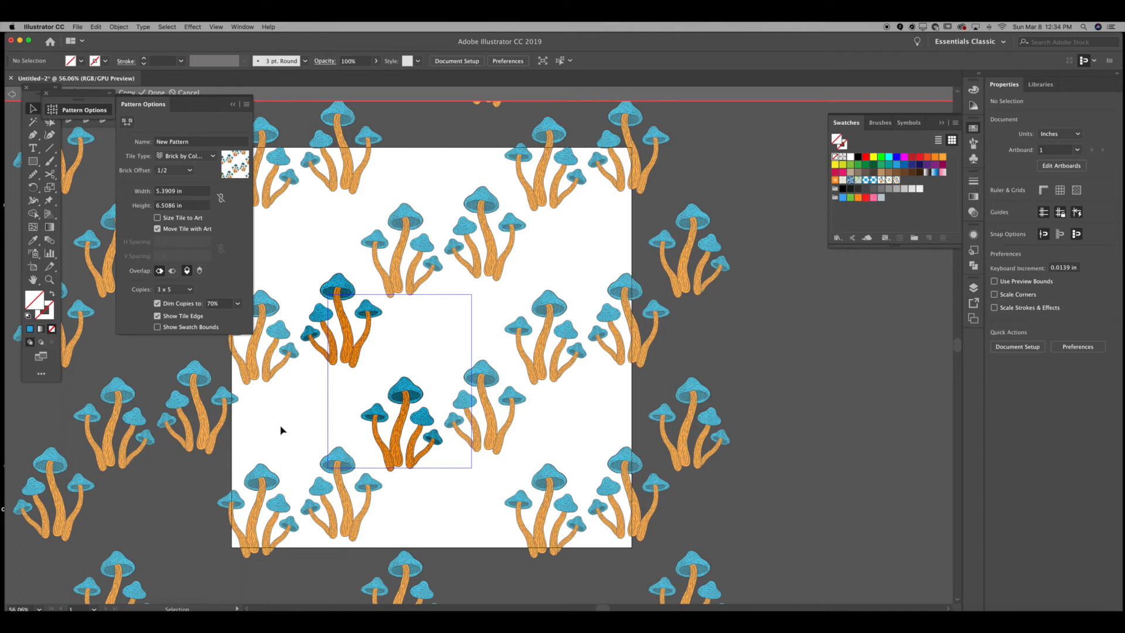
{"action": "left_click", "coordinate": [402, 451]}
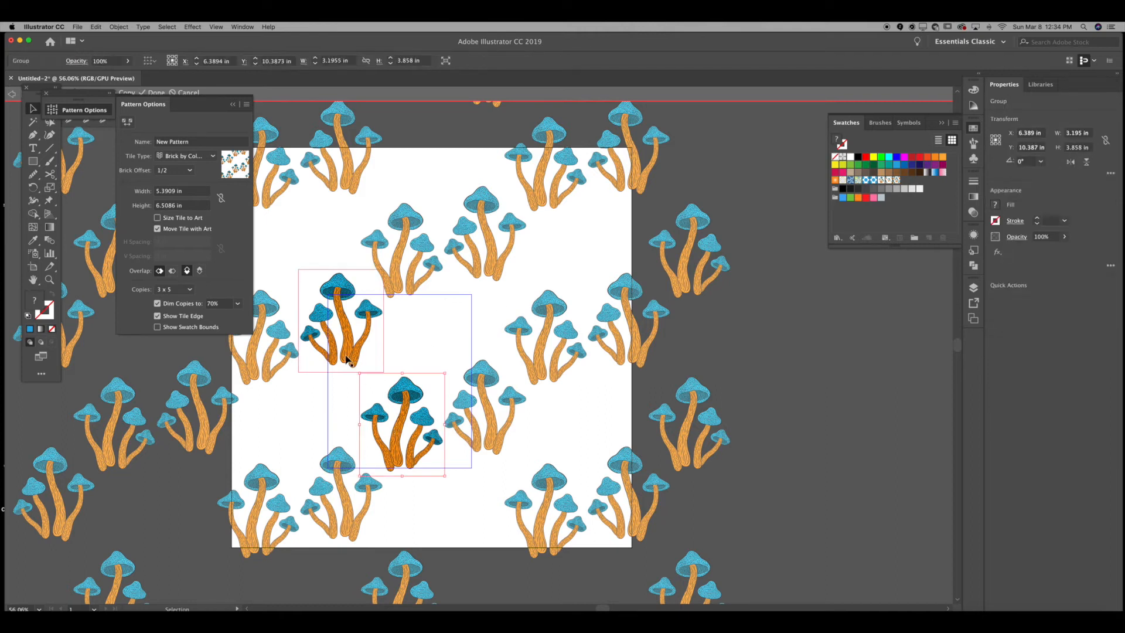
{"action": "left_click_drag", "start_coordinate": [402, 466], "coordinate": [441, 374]}
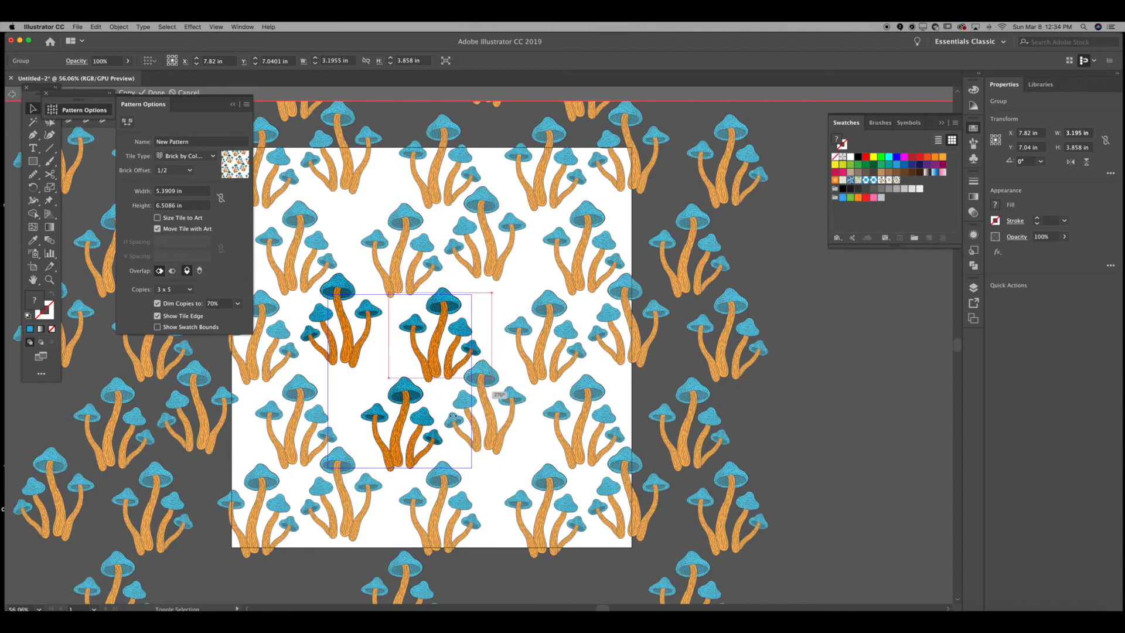
{"action": "left_click_drag", "start_coordinate": [387, 441], "coordinate": [387, 441]}
{"action": "left_click", "coordinate": [513, 317]}
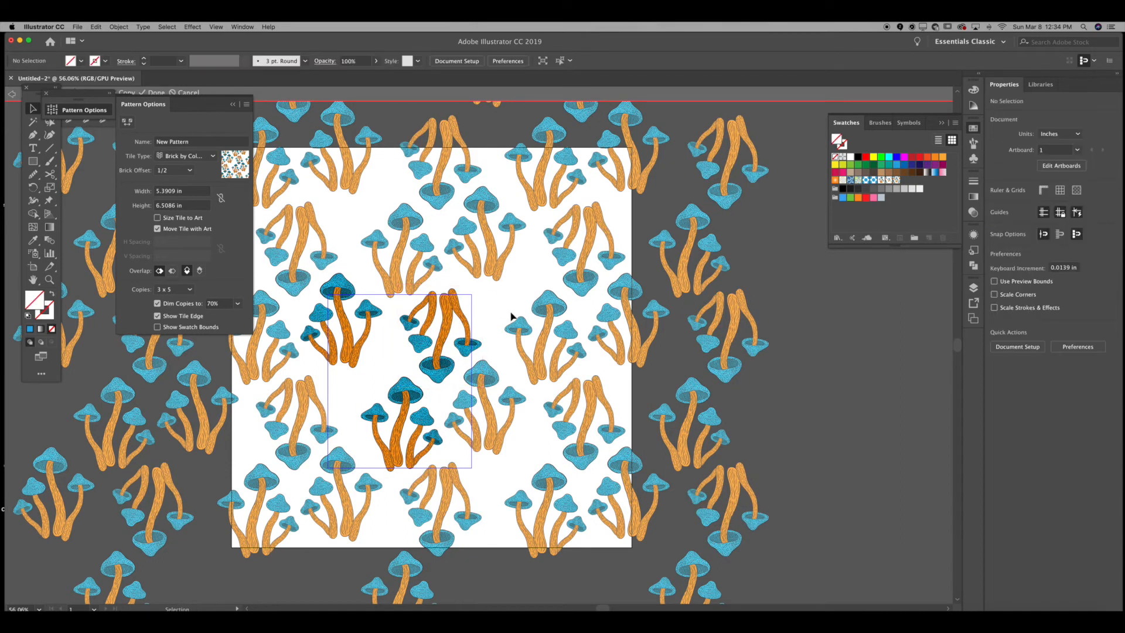
{"action": "left_click_drag", "start_coordinate": [392, 394], "coordinate": [379, 389]}
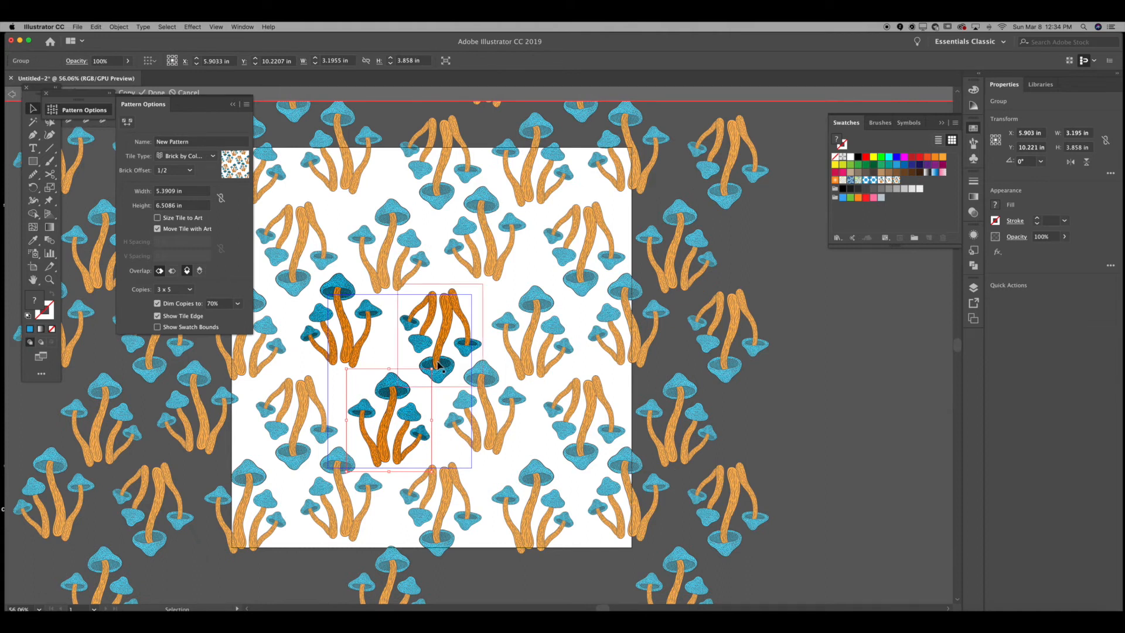
{"action": "key", "text": "ctrl+z"}
{"action": "left_click_drag", "start_coordinate": [394, 406], "coordinate": [383, 403]}
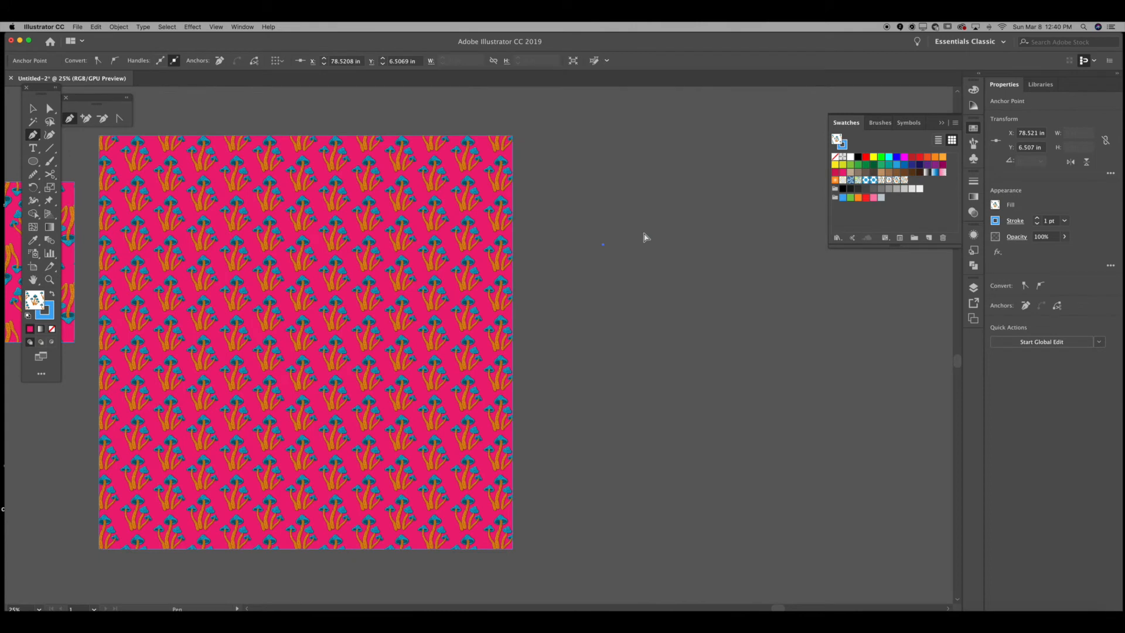
Step: Draw a short curved stroke-only path segment with the Pen tool beside the pattern artboard
{"action": "left_click", "coordinate": [603, 244]}
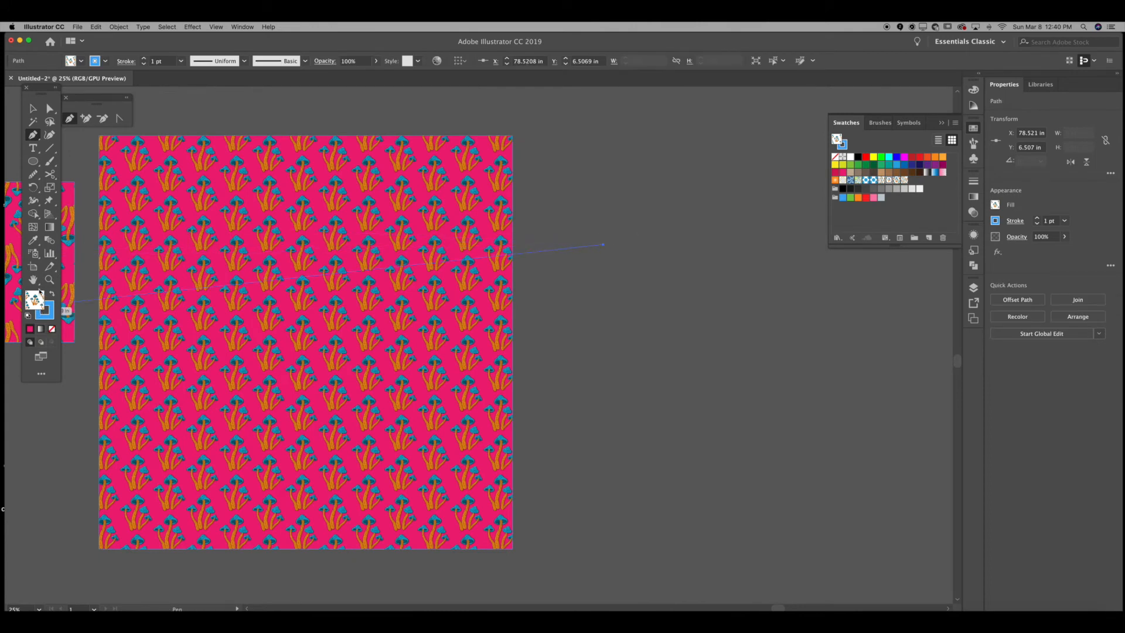
{"action": "left_click", "coordinate": [52, 329]}
{"action": "key", "text": "x"}
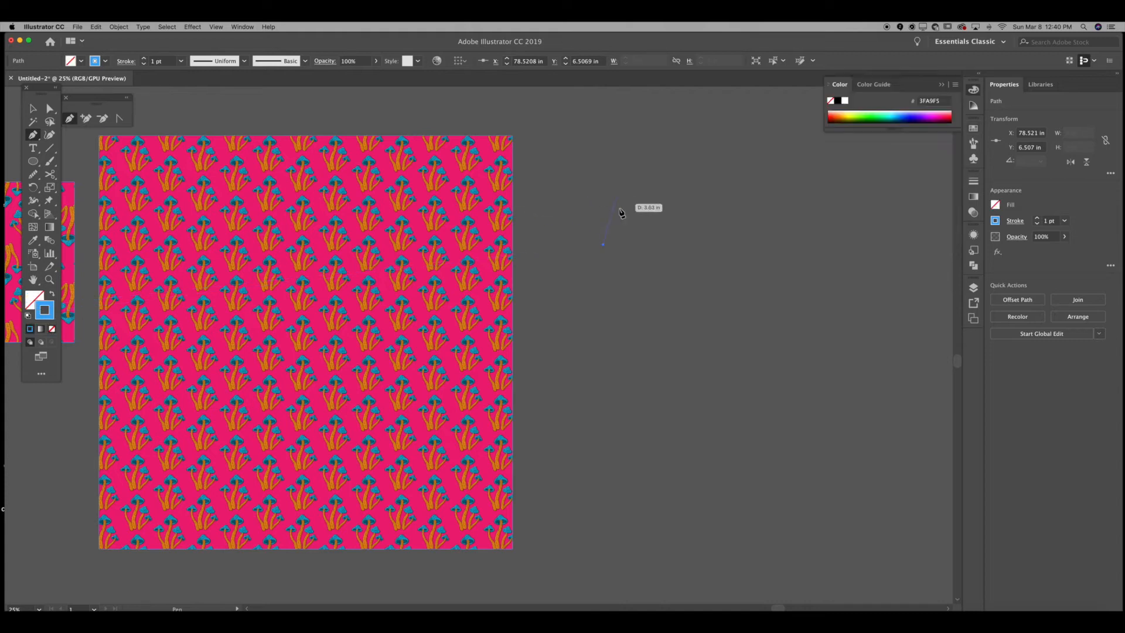
{"action": "left_click_drag", "start_coordinate": [624, 225], "coordinate": [578, 233]}
{"action": "key", "text": "v"}
{"action": "left_click", "coordinate": [657, 242]}
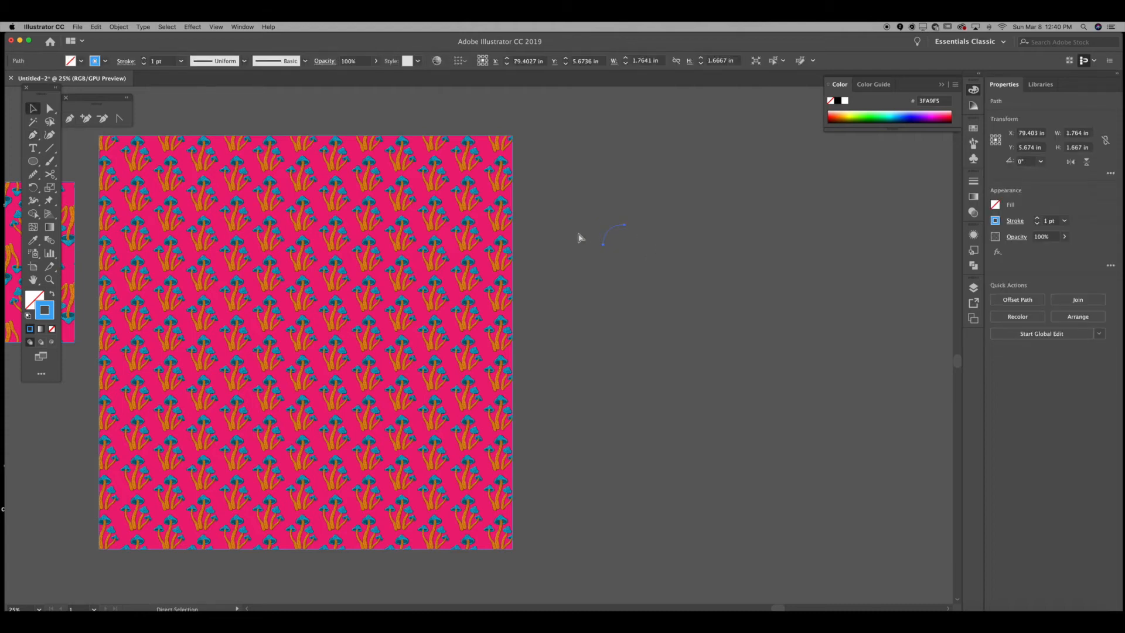
Step: Try to reflect a copy of the curved segment, then delete the extra copy
{"action": "right_click", "coordinate": [683, 168]}
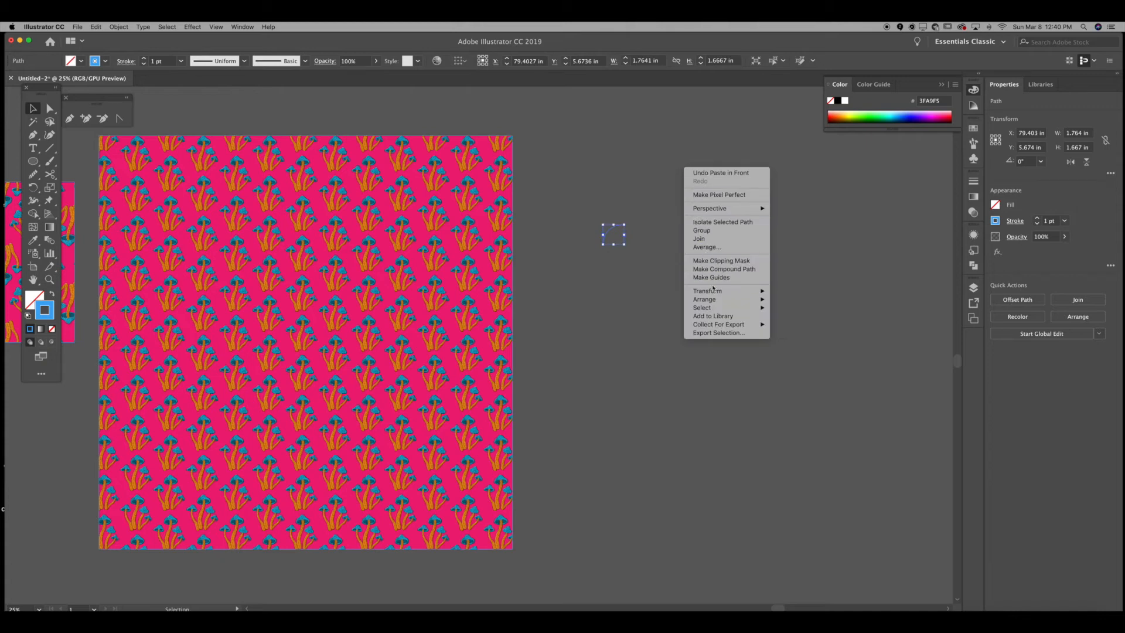
{"action": "mouse_move", "coordinate": [713, 291]}
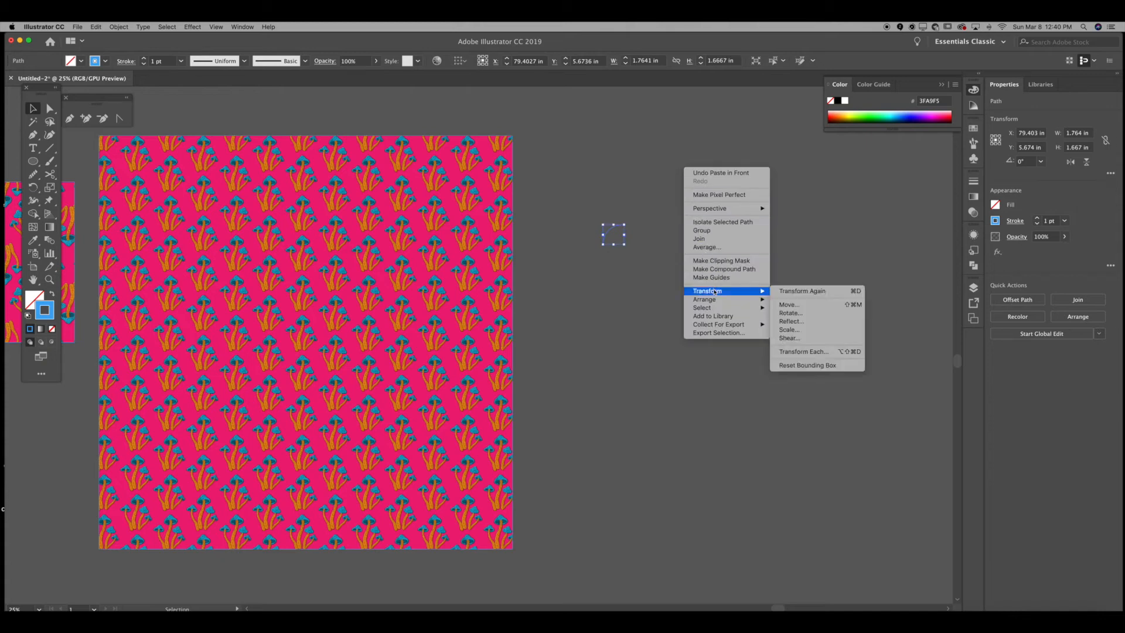
{"action": "left_click", "coordinate": [810, 323]}
{"action": "key", "text": "Return"}
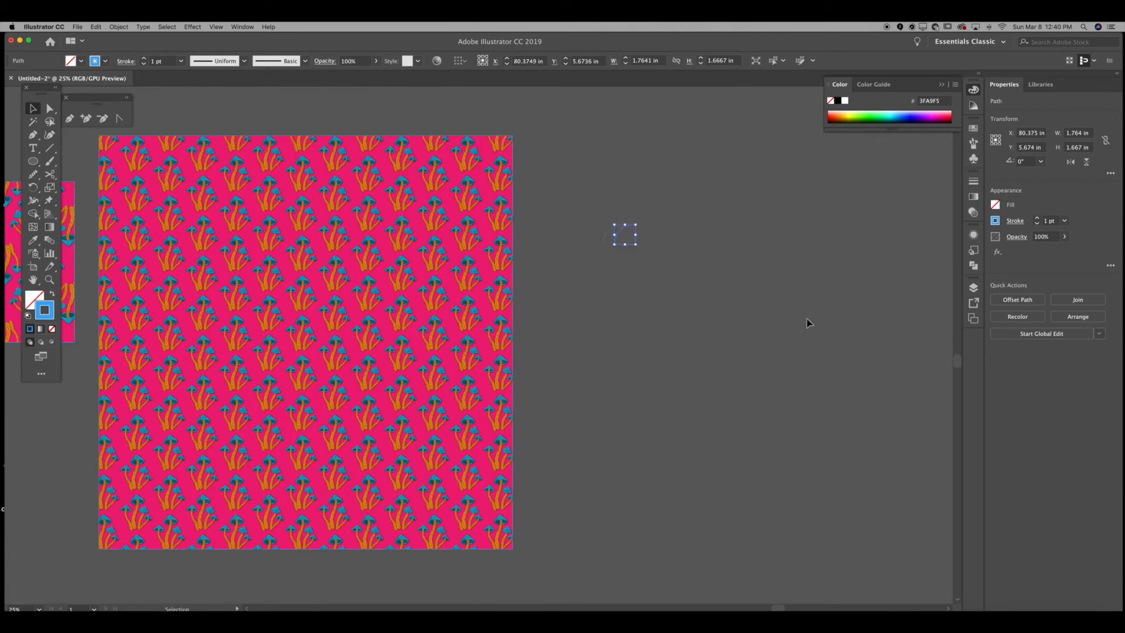
{"action": "right_click", "coordinate": [782, 305]}
{"action": "mouse_move", "coordinate": [814, 445]}
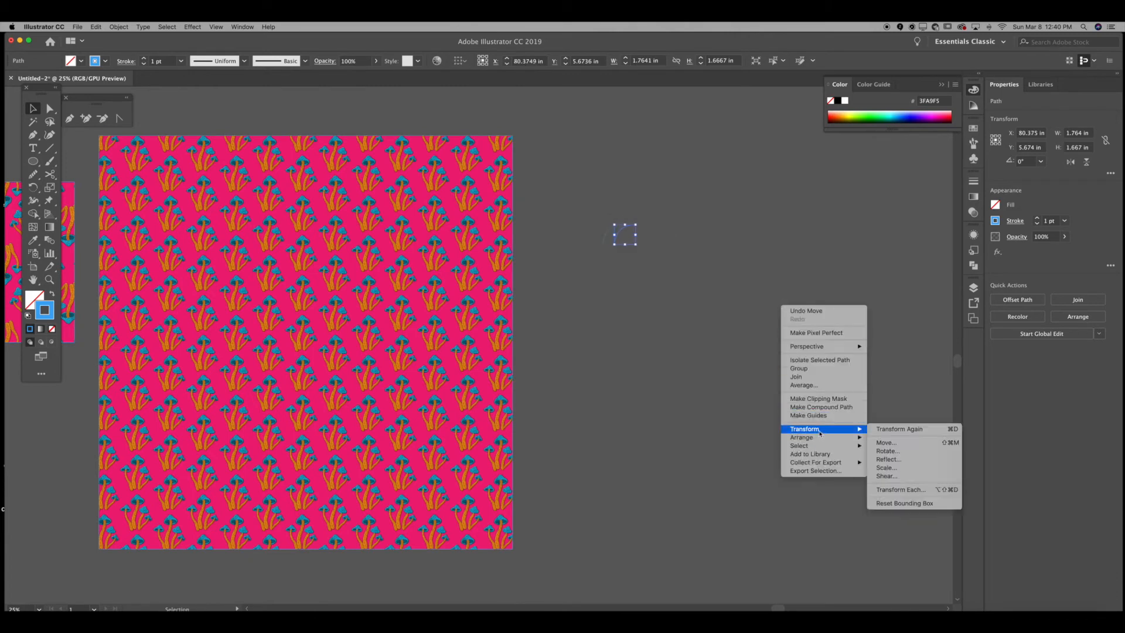
{"action": "left_click", "coordinate": [891, 461]}
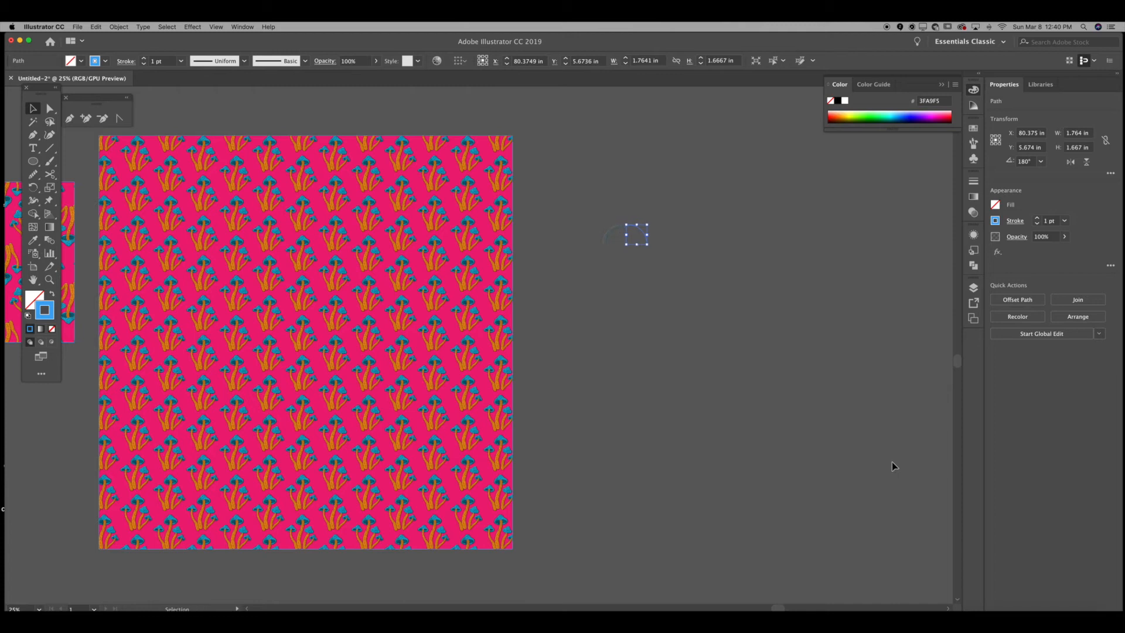
{"action": "left_click", "coordinate": [777, 338]}
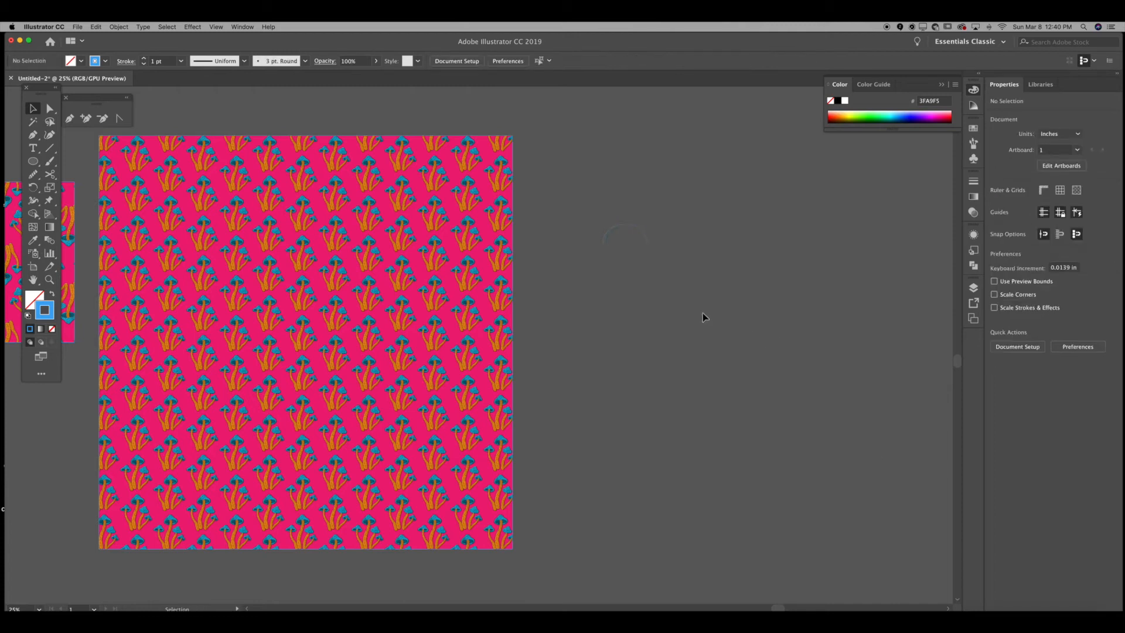
{"action": "left_click_drag", "start_coordinate": [641, 205], "coordinate": [629, 253]}
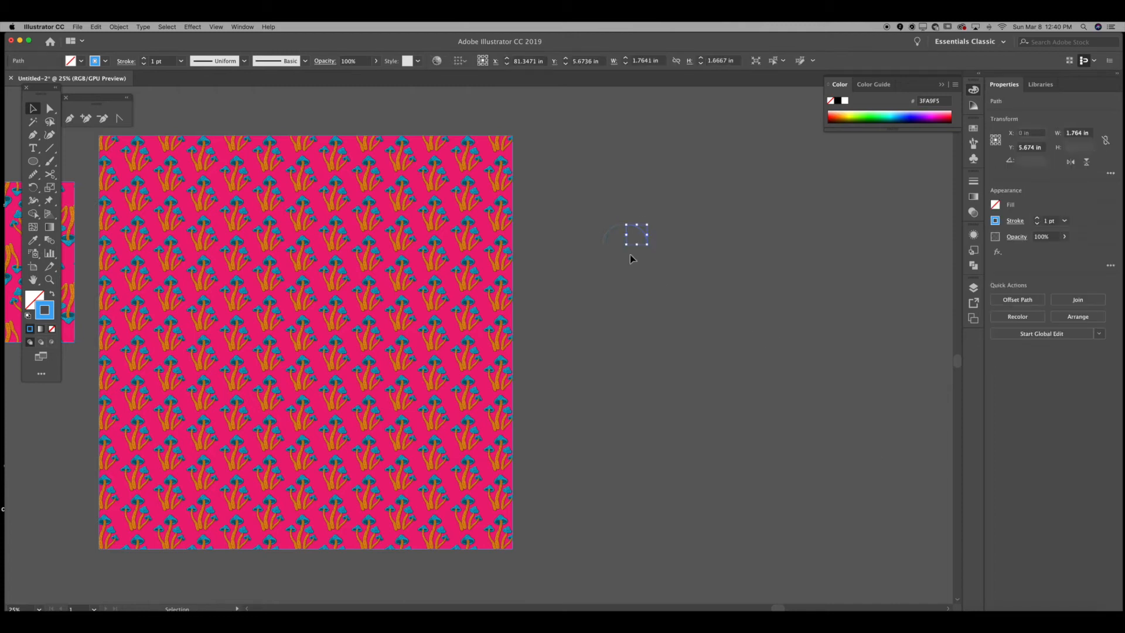
{"action": "key", "text": "BackSpace"}
Step: Try to extend the curve with a long vertical pen segment, then undo it
{"action": "key", "text": "equal"}
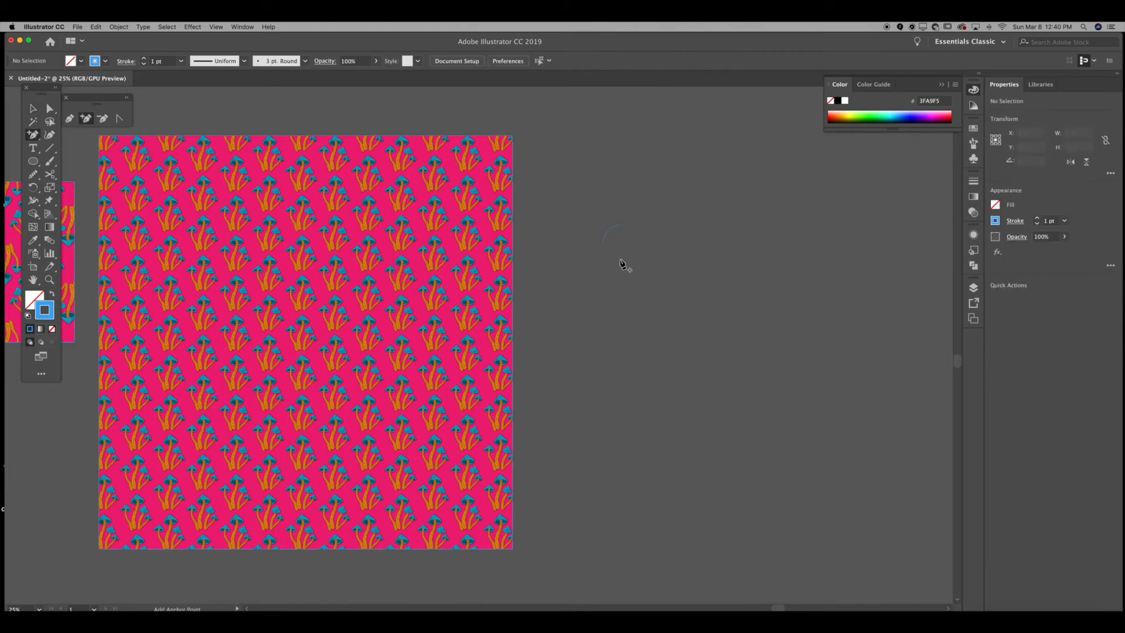
{"action": "key", "text": "p"}
{"action": "left_click", "coordinate": [603, 243]}
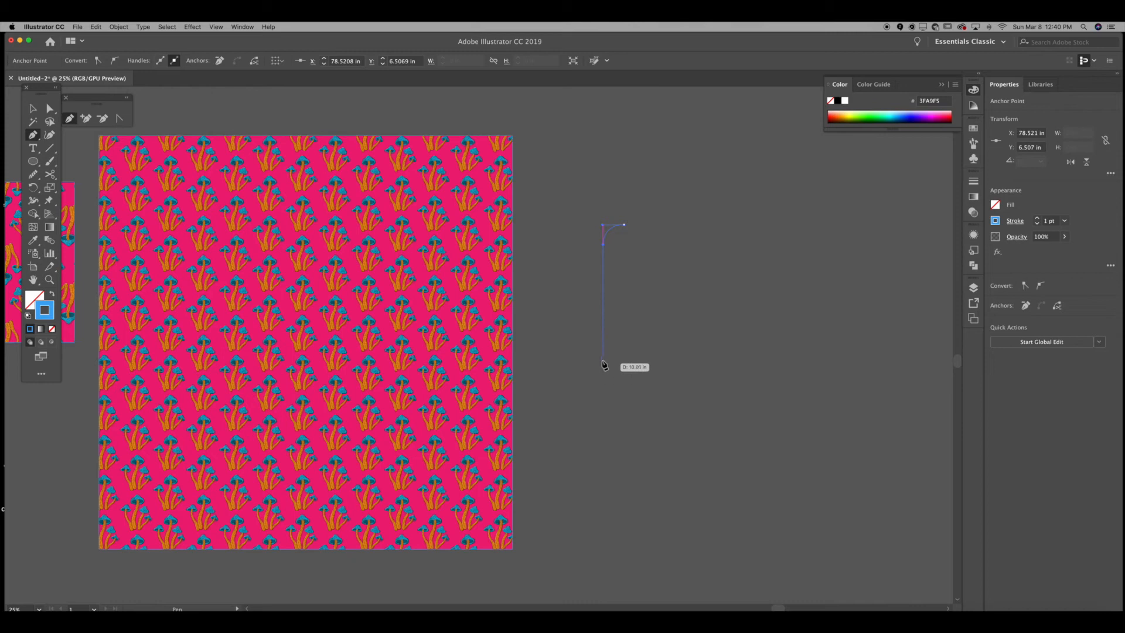
{"action": "left_click", "coordinate": [603, 357], "text": "shift"}
{"action": "key", "text": "v"}
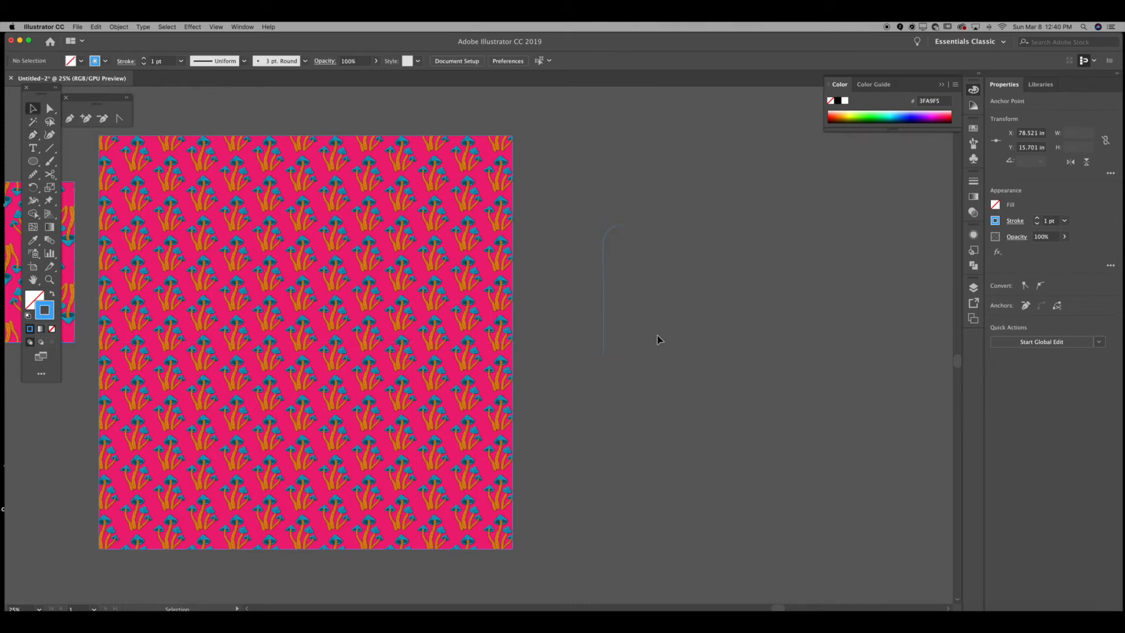
{"action": "left_click", "coordinate": [625, 227]}
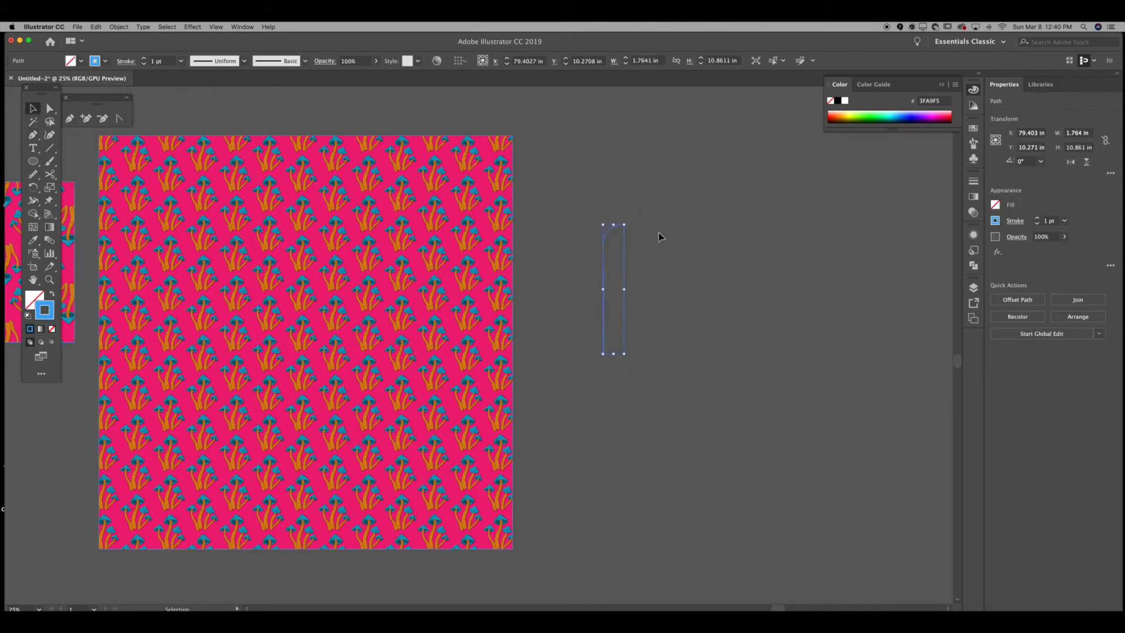
{"action": "key", "text": "super+z"}
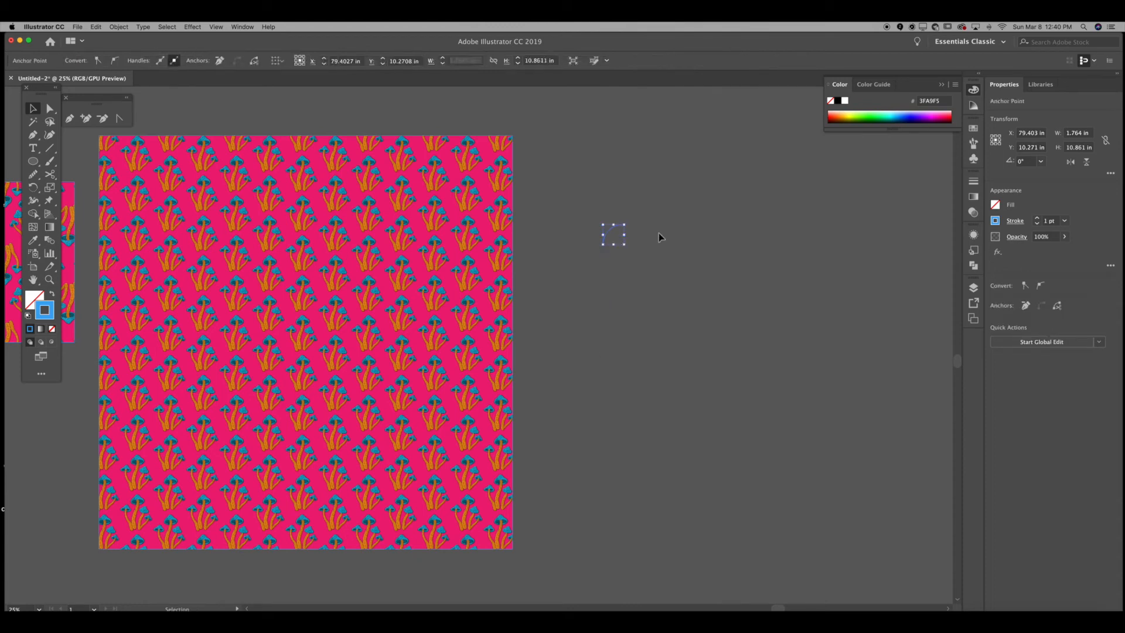
Step: Extend the curve with a vertical pen segment about 3 in long
{"action": "key", "text": "p"}
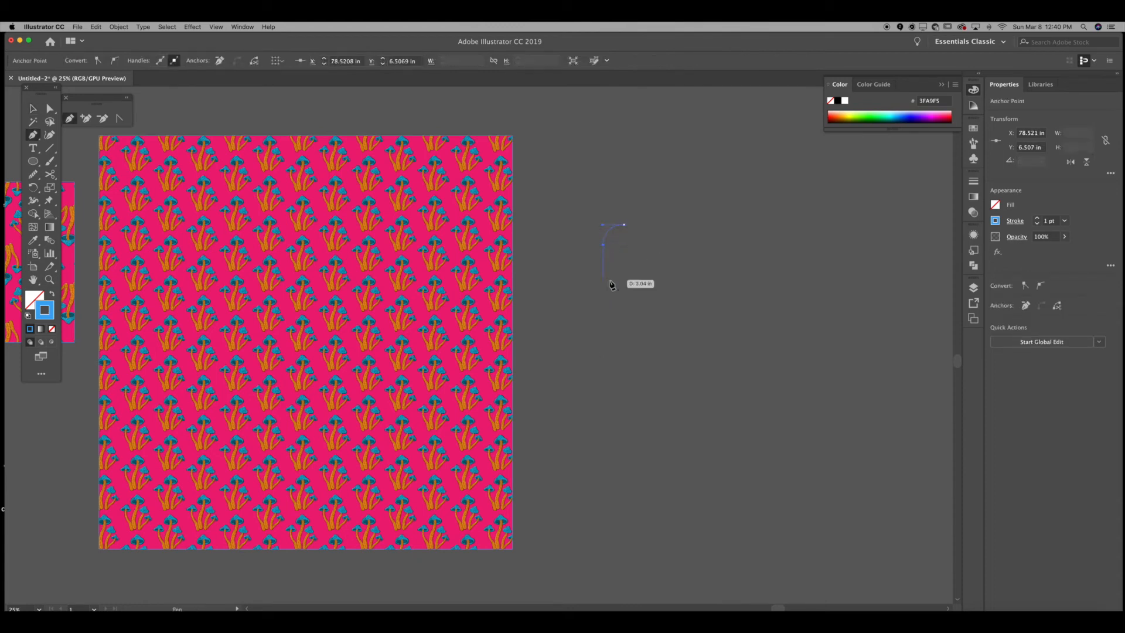
{"action": "left_click", "coordinate": [604, 304]}
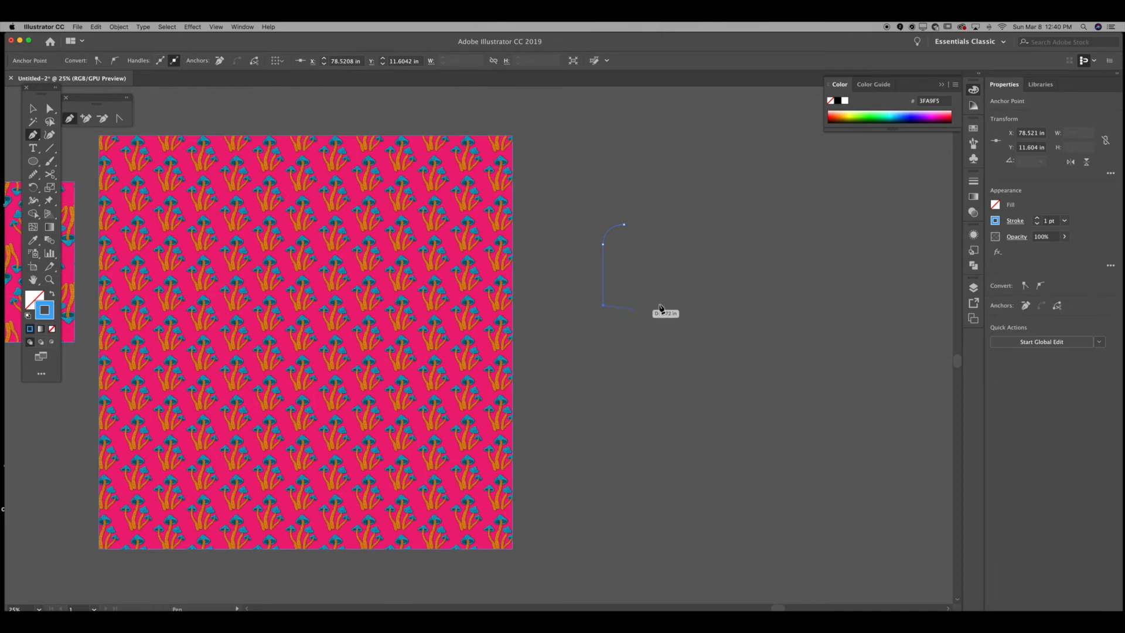
{"action": "key", "text": "v"}
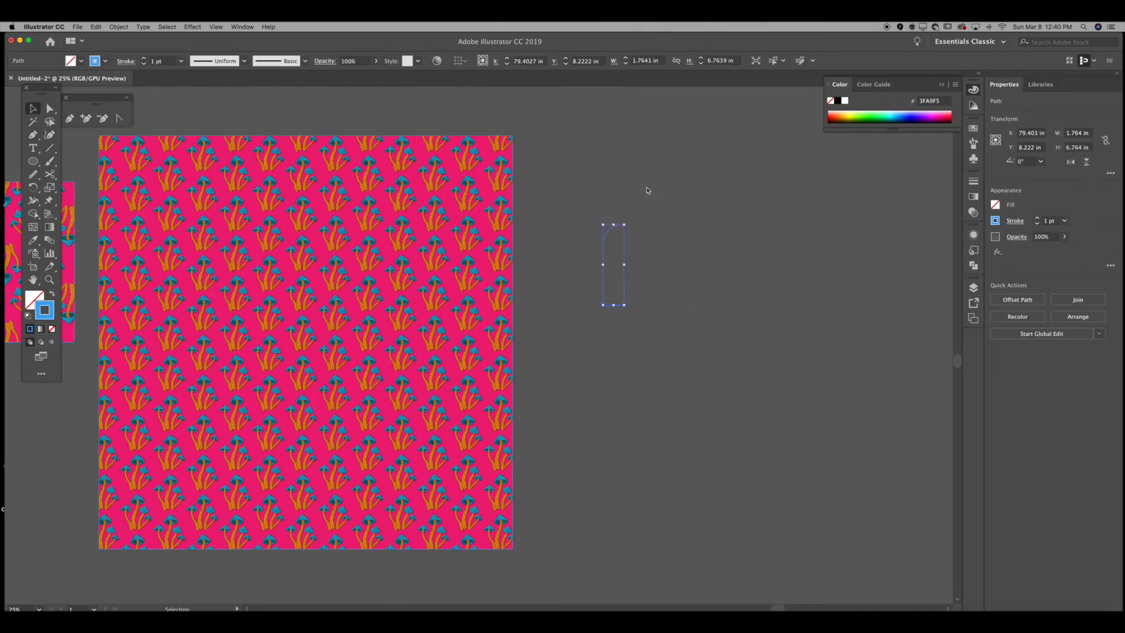
Step: Reflect a copy of the half outline across the vertical axis to form the opposite side
{"action": "right_click", "coordinate": [646, 189]}
{"action": "mouse_move", "coordinate": [675, 318]}
{"action": "left_click", "coordinate": [782, 344]}
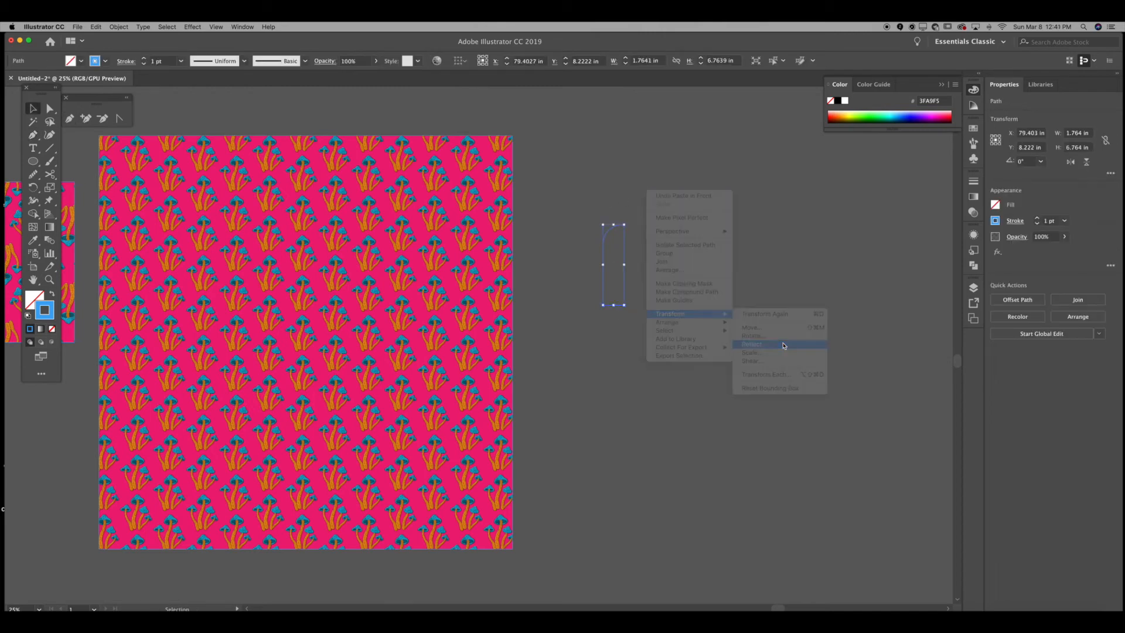
{"action": "left_click", "coordinate": [639, 399]}
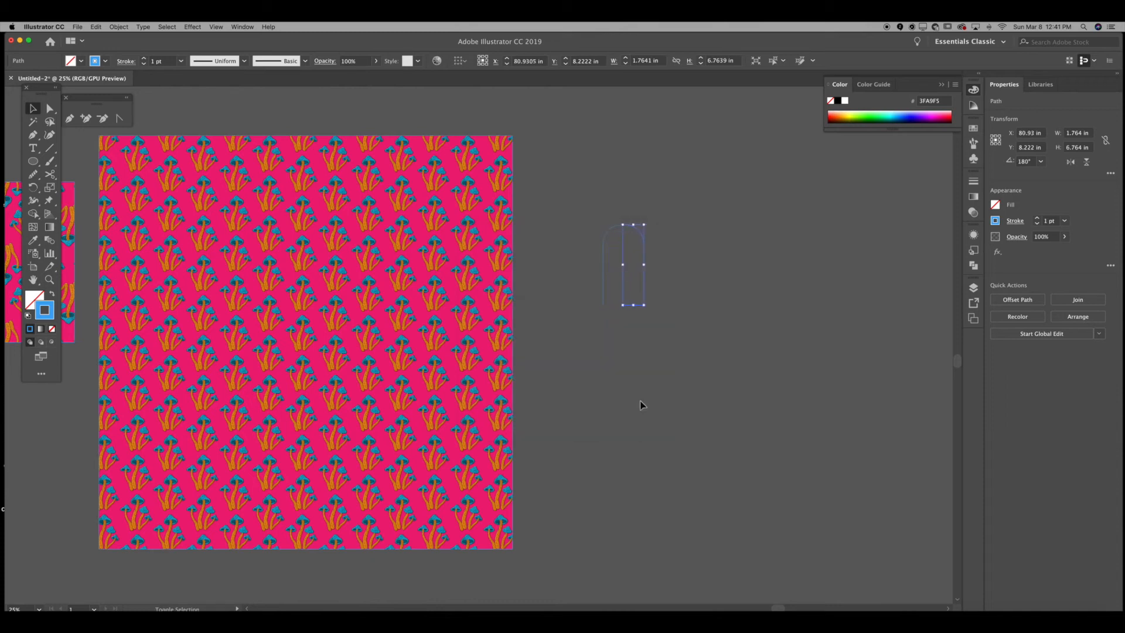
Step: Close the two halves into a rounded capsule outline and nudge its lower points down to lengthen it
{"action": "left_click", "coordinate": [640, 403]}
{"action": "left_click", "coordinate": [647, 265]}
{"action": "left_click", "coordinate": [688, 254]}
{"action": "left_click_drag", "start_coordinate": [695, 252], "coordinate": [546, 282]}
{"action": "key", "text": "r"}
{"action": "left_click_drag", "start_coordinate": [651, 221], "coordinate": [598, 430]}
{"action": "key", "text": "Down"}
{"action": "key", "text": "Down"}
{"action": "key", "text": "Down"}
{"action": "key", "text": "Down"}
{"action": "key", "text": "Down"}
{"action": "key", "text": "Down"}
{"action": "key", "text": "Down"}
{"action": "key", "text": "Down"}
{"action": "key", "text": "Down"}
{"action": "key", "text": "Down"}
{"action": "key", "text": "shift+Down"}
{"action": "key", "text": "shift+Down"}
{"action": "key", "text": "shift+Down"}
{"action": "key", "text": "shift+Down"}
{"action": "key", "text": "shift+Down"}
{"action": "key", "text": "shift+Down"}
{"action": "key", "text": "shift+Down"}
{"action": "key", "text": "shift+Down"}
{"action": "key", "text": "shift+Down"}
{"action": "key", "text": "shift+Down"}
{"action": "key", "text": "shift+Down"}
{"action": "key", "text": "shift+Down"}
{"action": "key", "text": "shift+Down"}
{"action": "key", "text": "shift+Down"}
{"action": "key", "text": "shift+Down"}
{"action": "key", "text": "shift+Down"}
{"action": "key", "text": "shift+Down"}
{"action": "key", "text": "shift+Down"}
{"action": "key", "text": "shift+Down"}
{"action": "key", "text": "shift+Down"}
{"action": "key", "text": "shift+Down"}
{"action": "key", "text": "shift+Down"}
{"action": "key", "text": "shift+Down"}
{"action": "key", "text": "shift+Down"}
{"action": "key", "text": "shift+Down"}
{"action": "key", "text": "shift+Down"}
{"action": "key", "text": "shift+Down"}
{"action": "key", "text": "shift+Down"}
{"action": "key", "text": "shift+Down"}
{"action": "key", "text": "shift+Down"}
{"action": "key", "text": "shift+Down"}
{"action": "key", "text": "shift+Down"}
{"action": "key", "text": "shift+Up"}
{"action": "key", "text": "shift+Up"}
{"action": "left_click", "coordinate": [594, 428]}
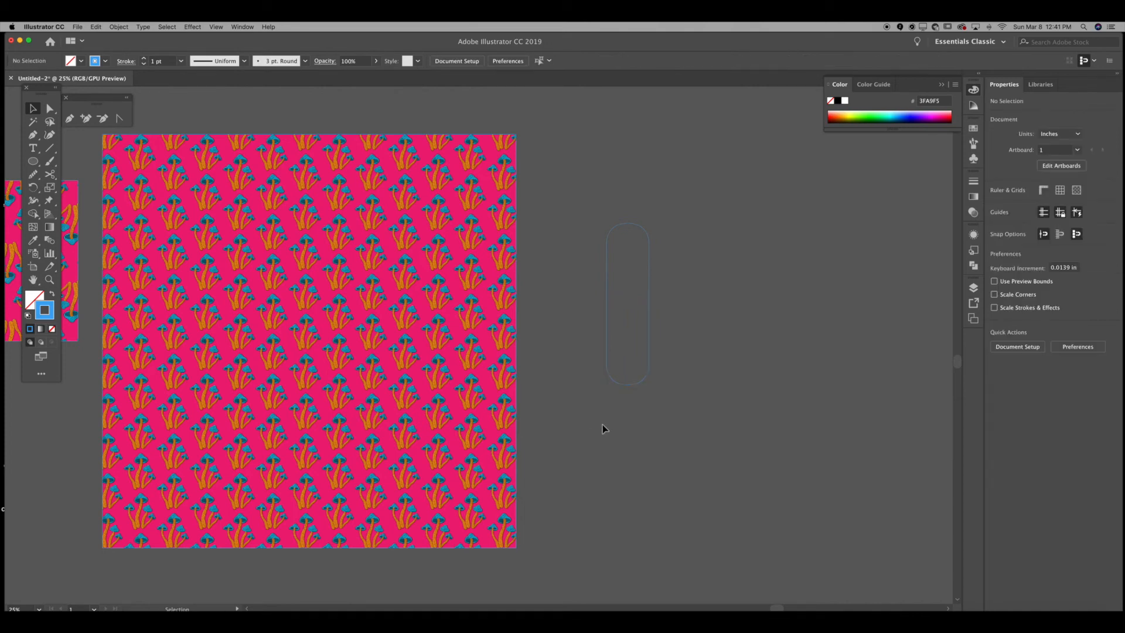
Step: Stretch the capsule's lower end further down with the Direct Selection tool
{"action": "left_click", "coordinate": [651, 289]}
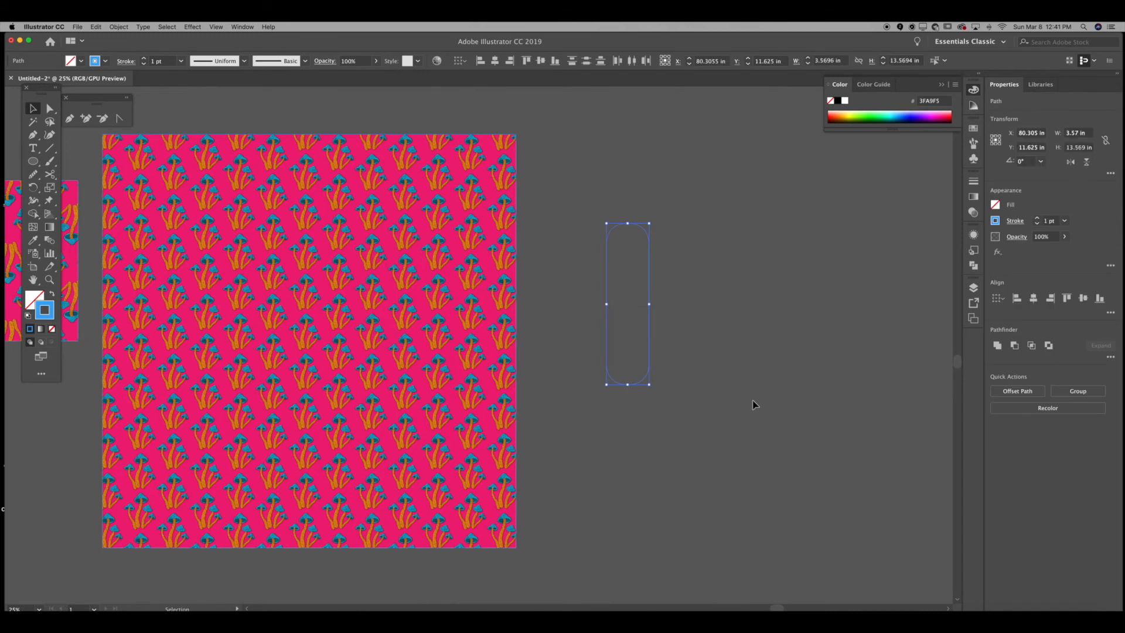
{"action": "key", "text": "a"}
{"action": "left_click", "coordinate": [752, 400]}
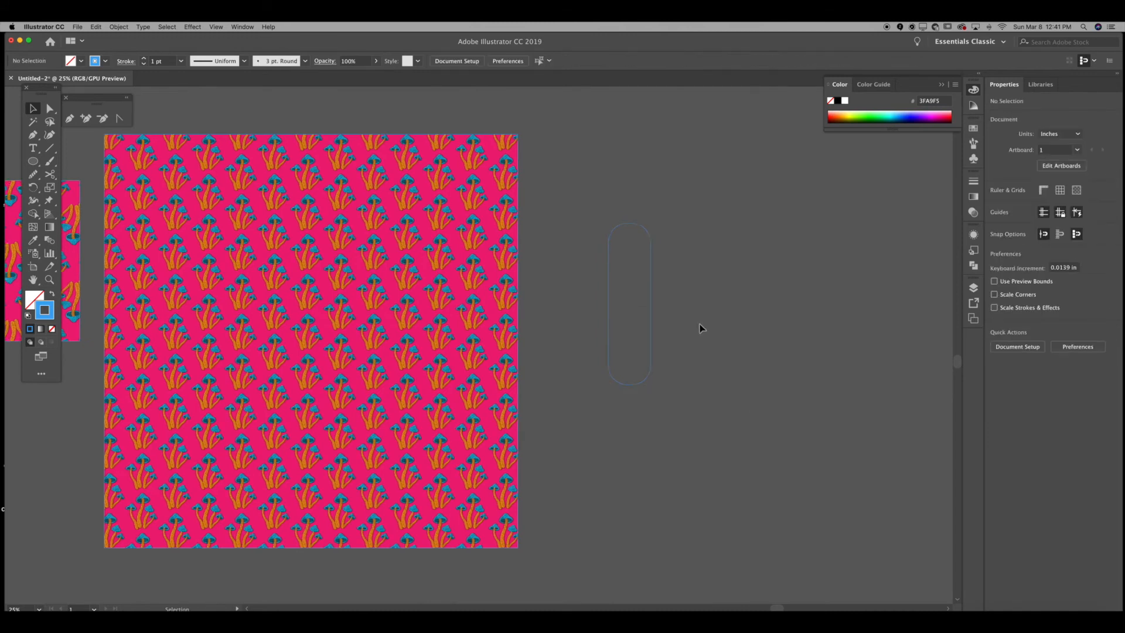
{"action": "left_click", "coordinate": [650, 293]}
{"action": "left_click_drag", "start_coordinate": [650, 386], "coordinate": [773, 538]}
{"action": "left_click", "coordinate": [754, 367]}
Step: Move the capsule over the mushroom pattern and make a clipping mask from both
{"action": "left_click", "coordinate": [401, 283]}
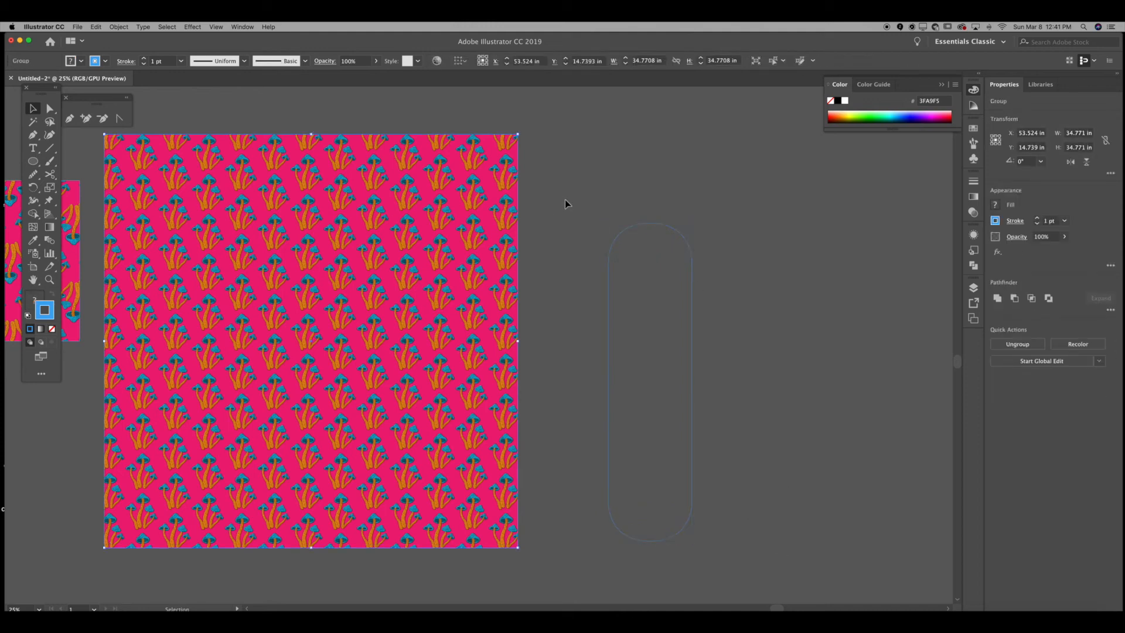
{"action": "left_click", "coordinate": [692, 271]}
{"action": "left_click_drag", "start_coordinate": [683, 239], "coordinate": [361, 205]}
{"action": "left_click_drag", "start_coordinate": [711, 261], "coordinate": [308, 313]}
{"action": "right_click", "coordinate": [584, 208]}
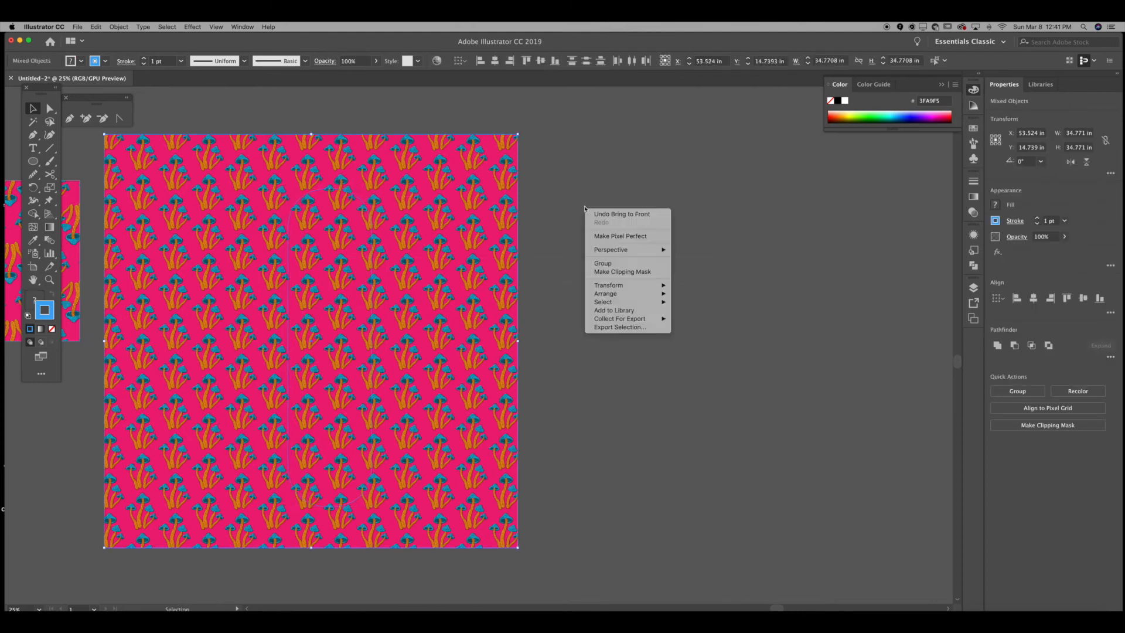
{"action": "left_click", "coordinate": [622, 272]}
Step: Reposition the clipped pattern capsule on the canvas
{"action": "left_click", "coordinate": [627, 273]}
{"action": "left_click_drag", "start_coordinate": [358, 277], "coordinate": [390, 261]}
{"action": "double_click", "coordinate": [389, 261]}
{"action": "left_click_drag", "start_coordinate": [463, 261], "coordinate": [455, 259]}
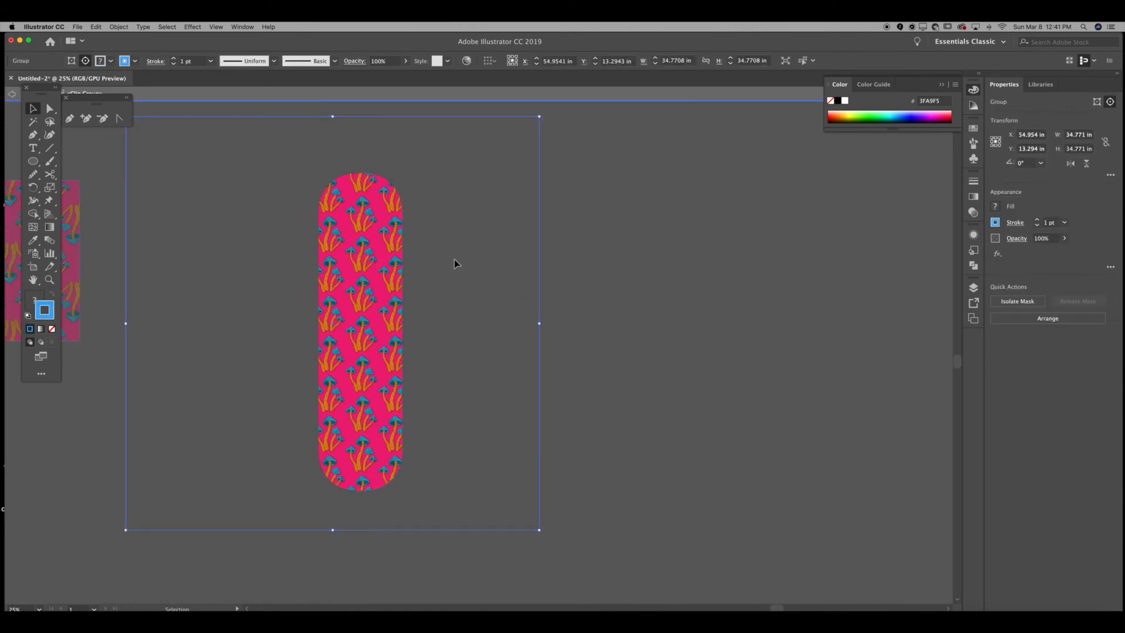
{"action": "double_click", "coordinate": [618, 271]}
{"action": "key", "text": "t"}
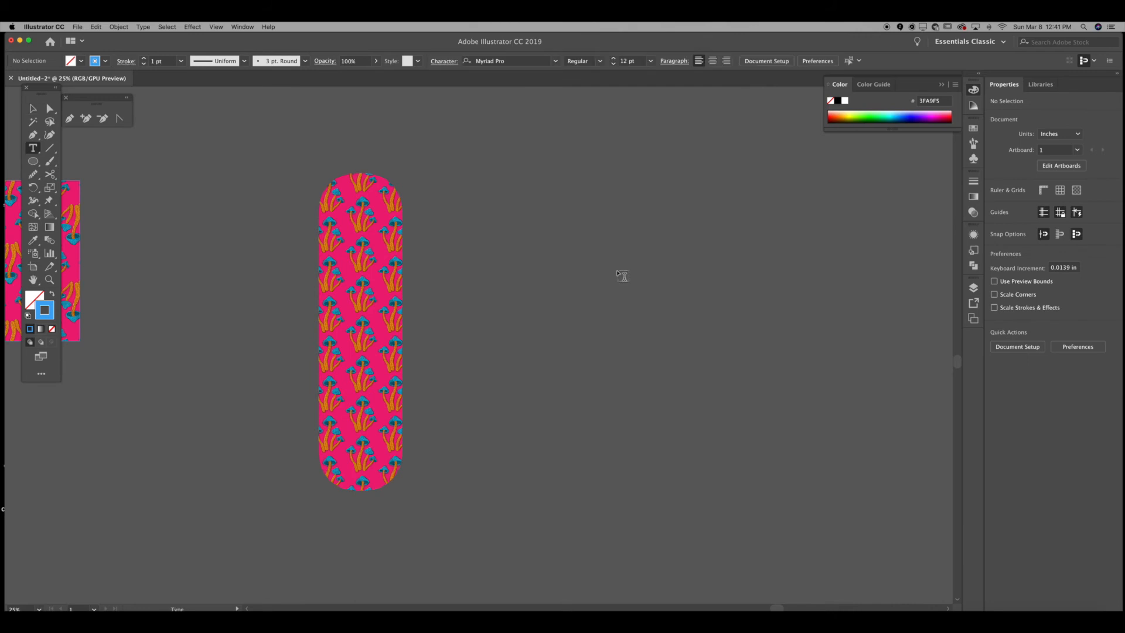
Step: Type the word "onwards" on the empty canvas beside the capsule and scale the text up
{"action": "left_click", "coordinate": [617, 270]}
{"action": "type", "text": "no"}
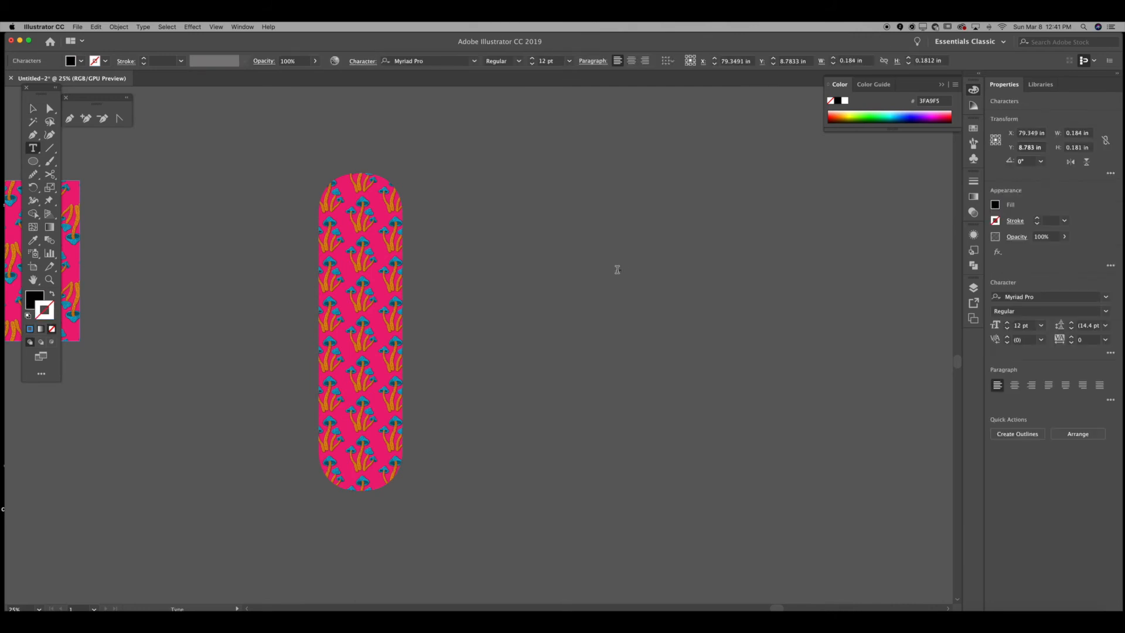
{"action": "left_click", "coordinate": [33, 108]}
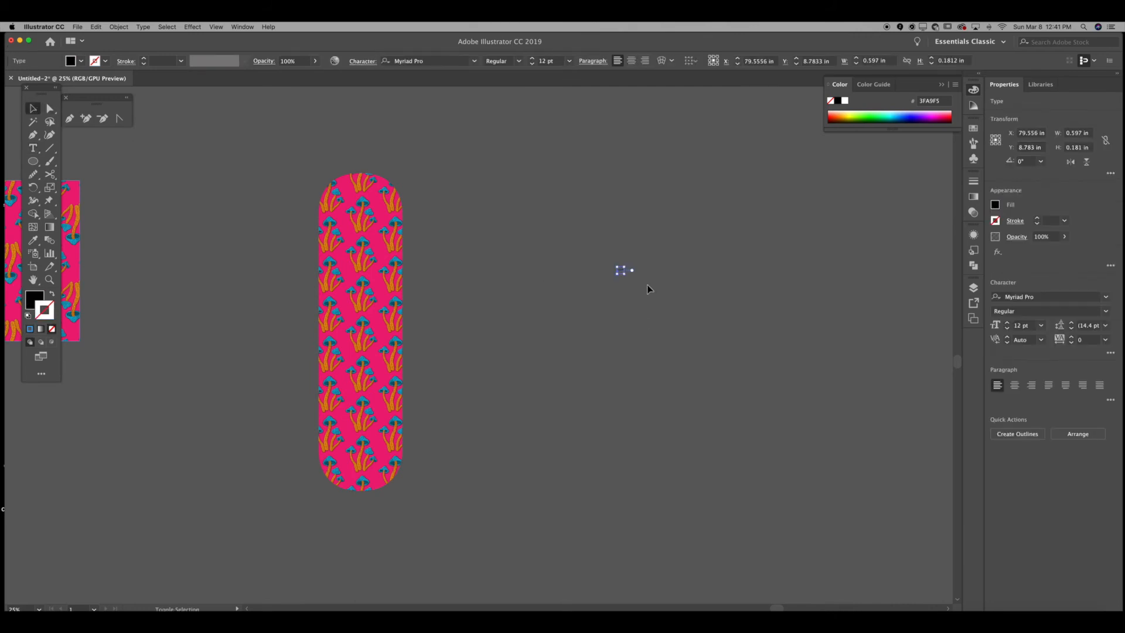
{"action": "left_click_drag", "start_coordinate": [625, 270], "coordinate": [761, 156]}
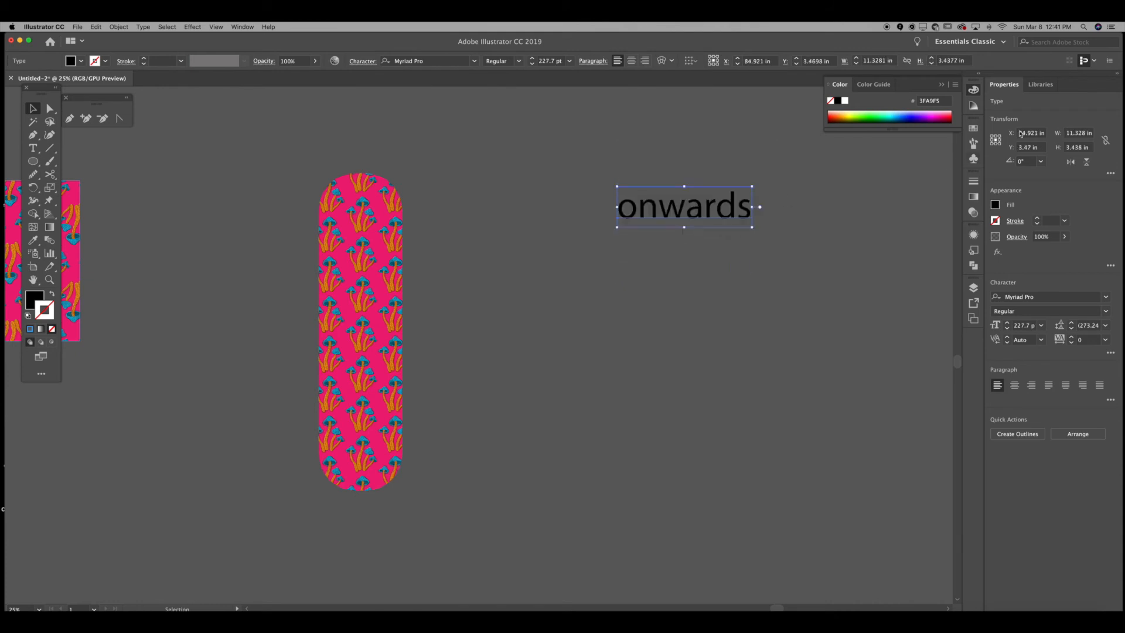
Step: Give the text a white fill and change its font to Bangers
{"action": "left_click", "coordinate": [972, 127]}
{"action": "left_click", "coordinate": [850, 156]}
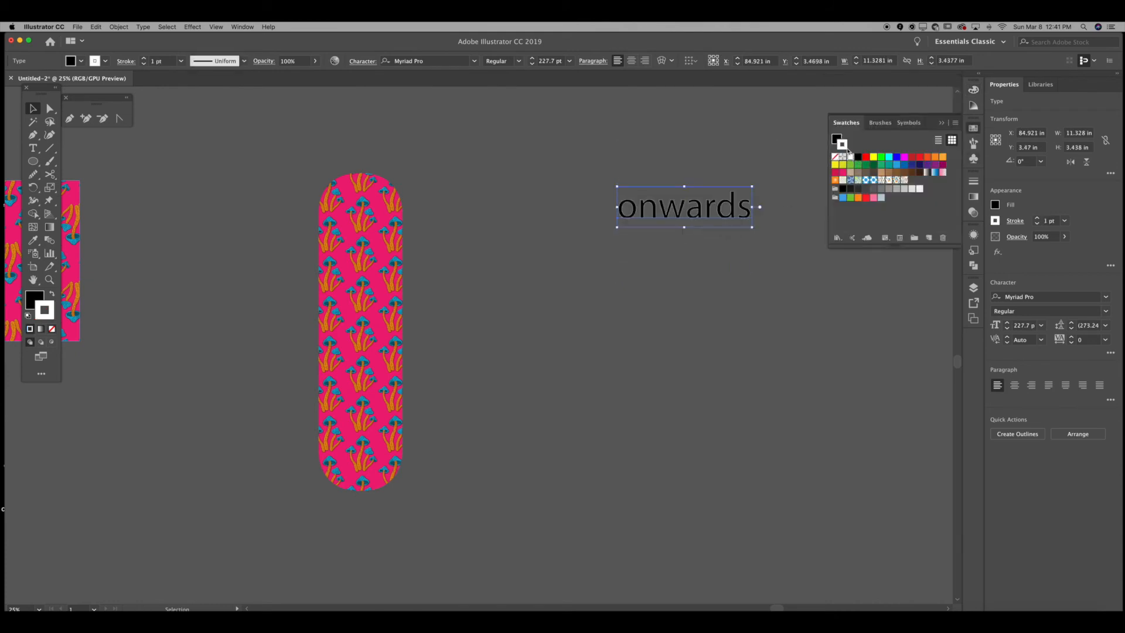
{"action": "left_click_drag", "start_coordinate": [837, 137], "coordinate": [837, 138]}
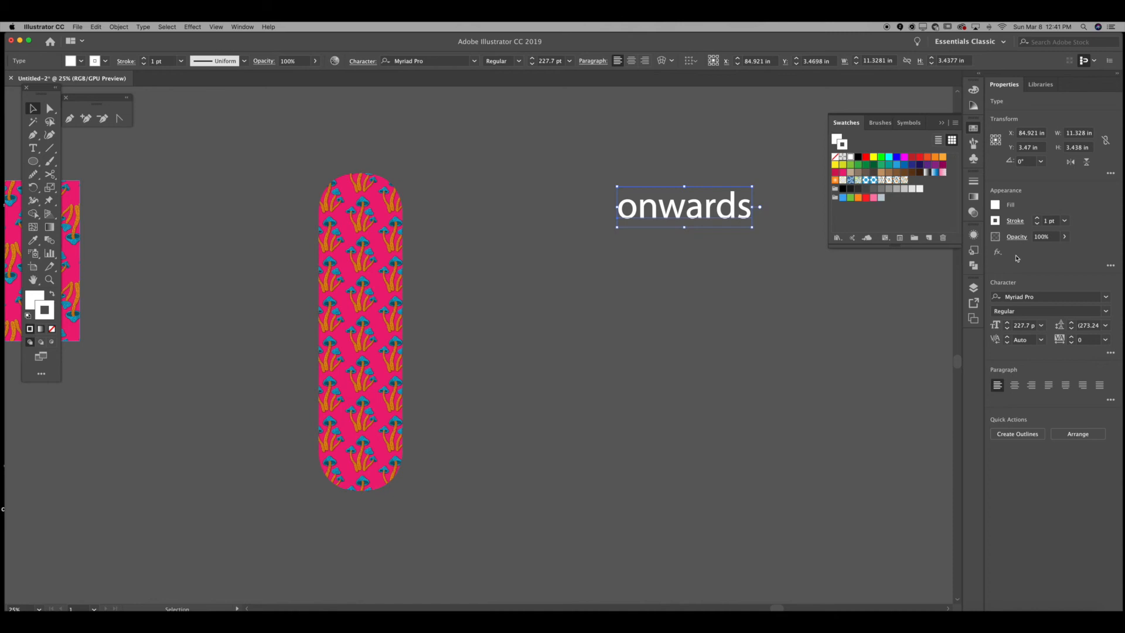
{"action": "left_click", "coordinate": [1106, 297]}
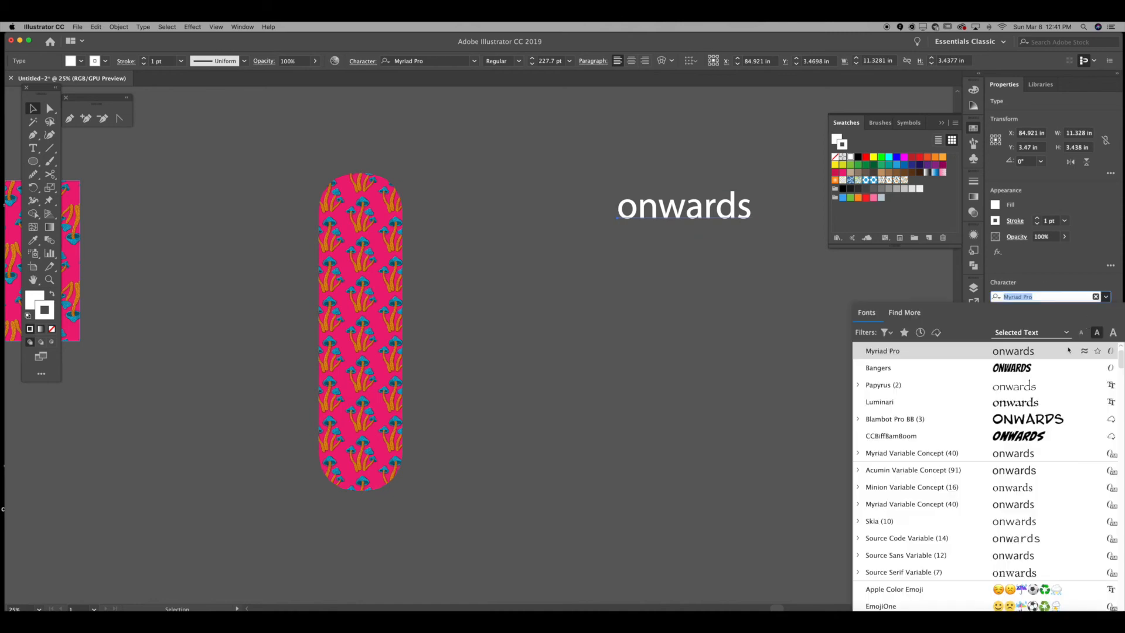
{"action": "left_click", "coordinate": [1043, 367]}
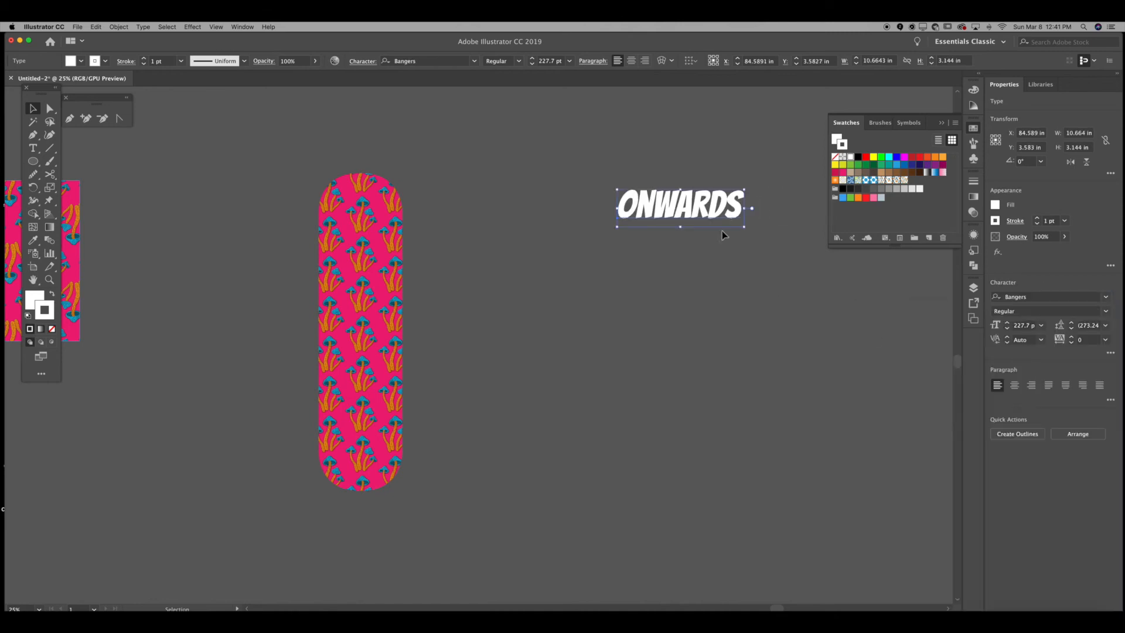
Step: Rotate the text 270° so it runs vertically and move it beside the capsule
{"action": "left_click_drag", "start_coordinate": [752, 187], "coordinate": [697, 281]}
{"action": "left_click_drag", "start_coordinate": [680, 222], "coordinate": [545, 356]}
Step: Try laying the text over the capsule and turning both horizontal, then undo those three changes
{"action": "left_click_drag", "start_coordinate": [531, 410], "coordinate": [360, 366]}
{"action": "left_click", "coordinate": [468, 344]}
{"action": "left_click_drag", "start_coordinate": [293, 376], "coordinate": [194, 273]}
{"action": "left_click", "coordinate": [385, 175]}
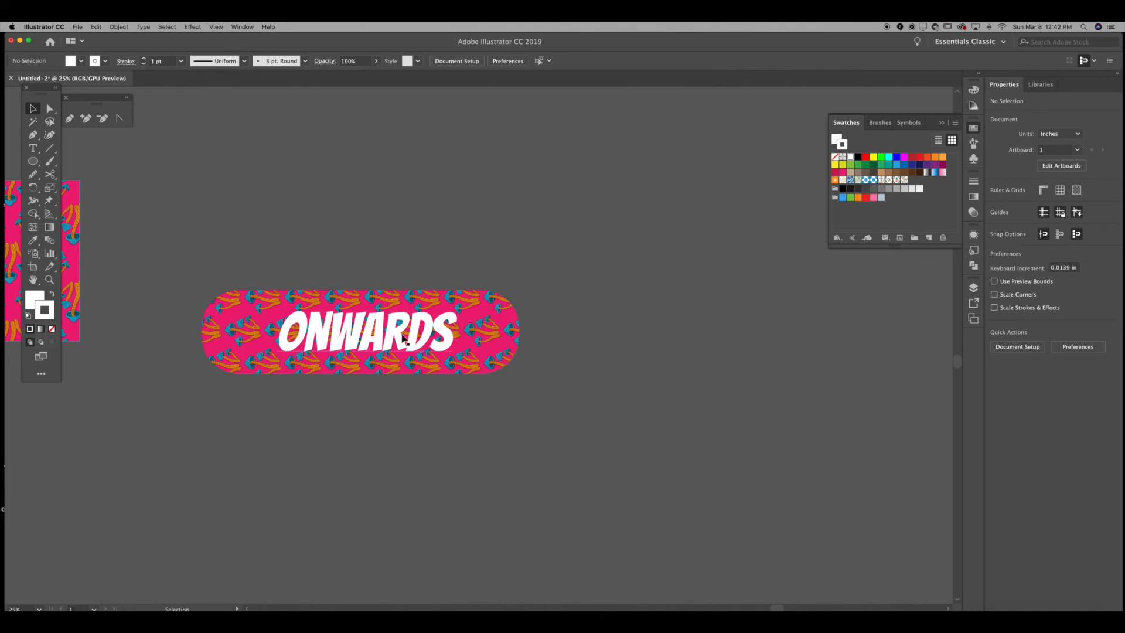
{"action": "left_click_drag", "start_coordinate": [415, 339], "coordinate": [405, 338]}
{"action": "left_click", "coordinate": [413, 243]}
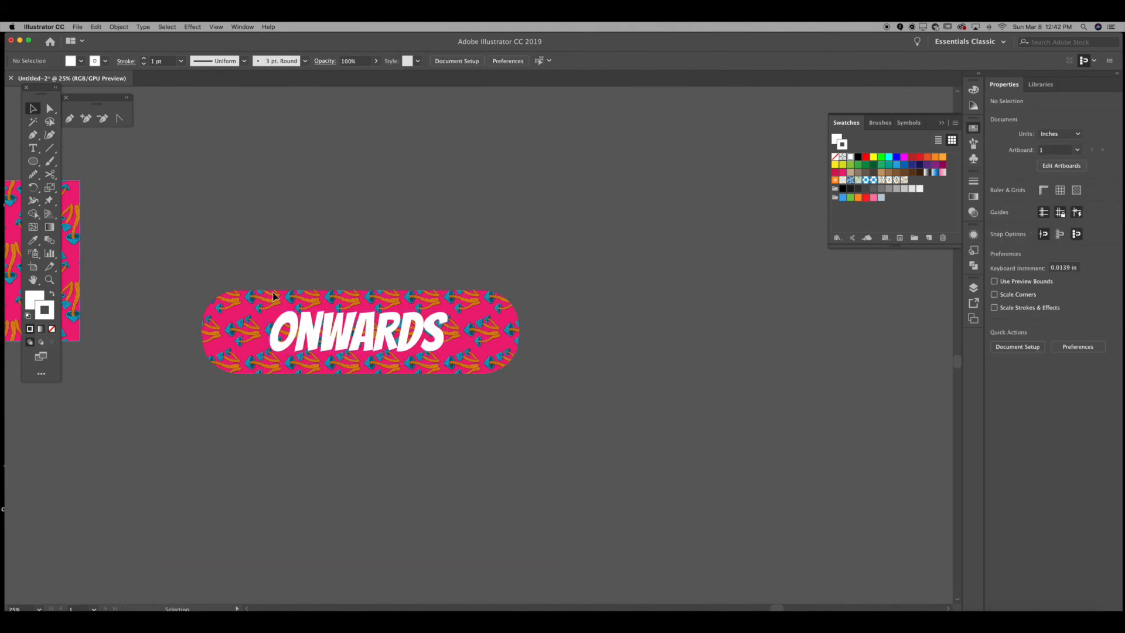
{"action": "key", "text": "super+z"}
{"action": "key", "text": "super+z"}
{"action": "key", "text": "super+z"}
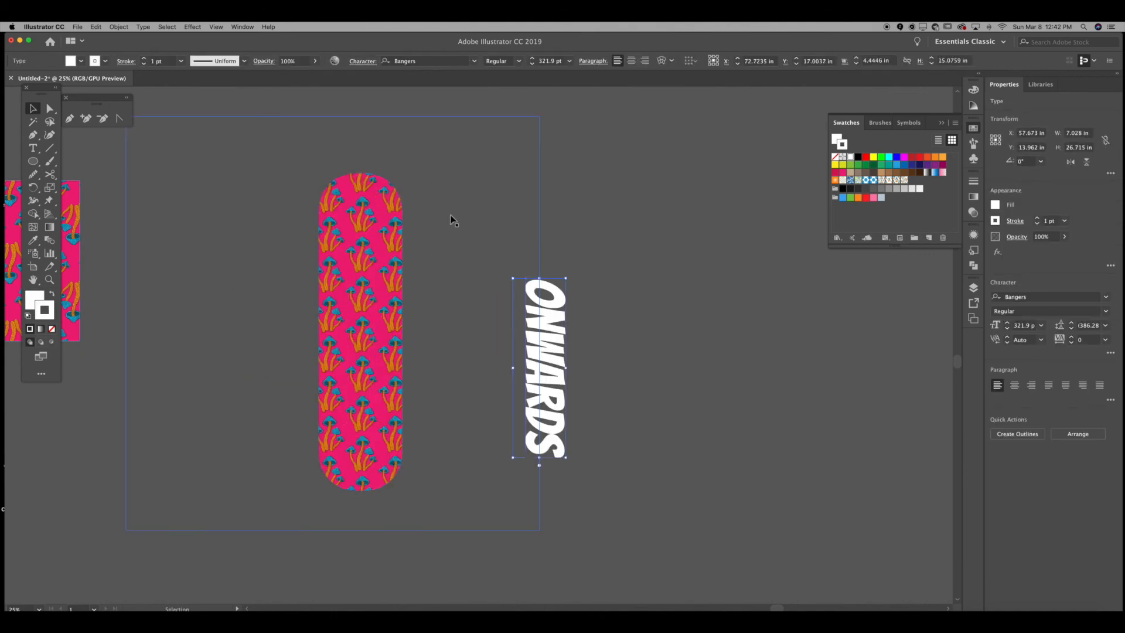
Step: Move the vertical text onto the middle of the pattern capsule
{"action": "left_click", "coordinate": [620, 295]}
{"action": "left_click_drag", "start_coordinate": [545, 333], "coordinate": [364, 287]}
{"action": "left_click", "coordinate": [273, 236]}
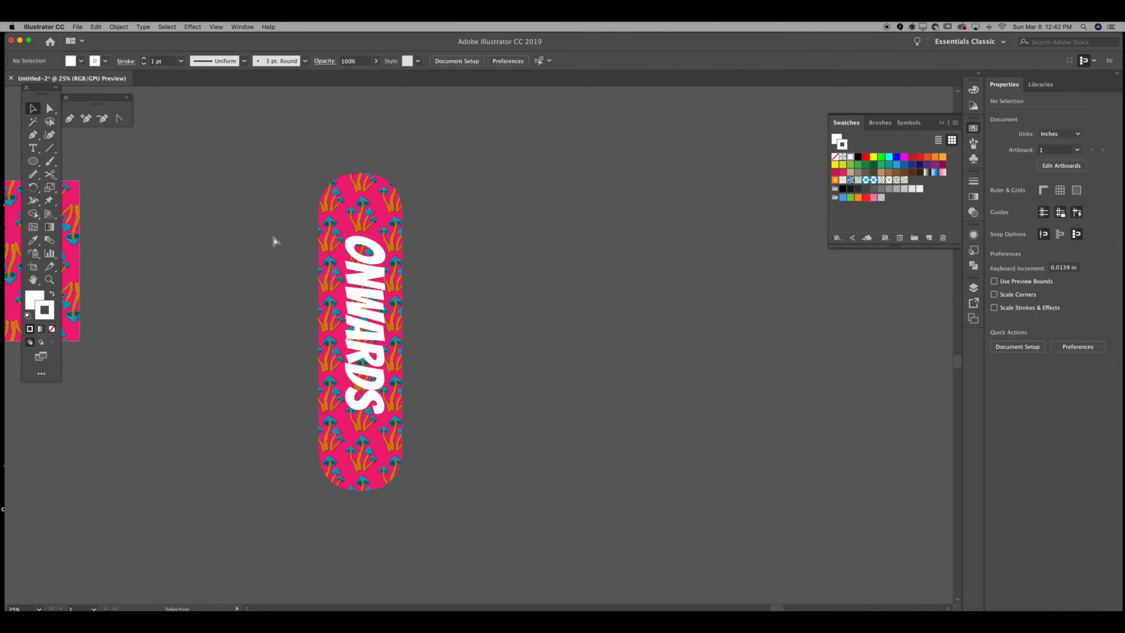
Step: Move the vertical text off the capsule so it sits just to the capsule's right
{"action": "key", "text": "super+minus"}
{"action": "key", "text": "super+minus"}
{"action": "key", "text": "super+minus"}
{"action": "key", "text": "super+equal"}
{"action": "key", "text": "super+equal"}
{"action": "key", "text": "super+equal"}
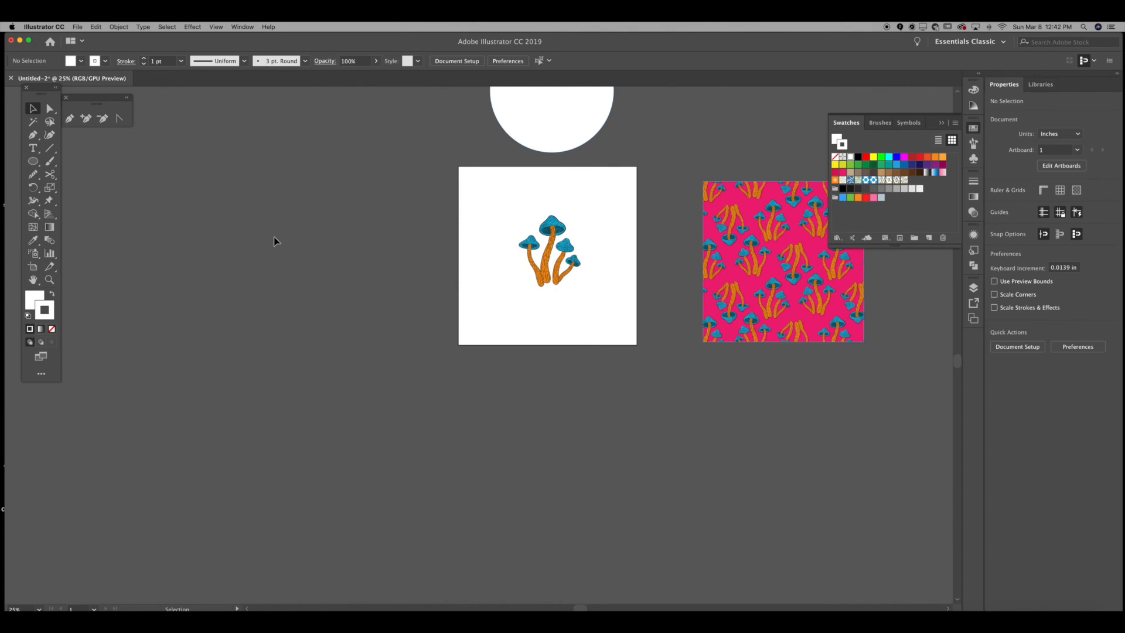
{"action": "left_click_drag", "start_coordinate": [564, 243], "coordinate": [474, 348]}
{"action": "left_click_drag", "start_coordinate": [631, 270], "coordinate": [307, 210]}
{"action": "left_click_drag", "start_coordinate": [806, 459], "coordinate": [723, 398]}
{"action": "left_click_drag", "start_coordinate": [745, 401], "coordinate": [558, 330]}
{"action": "left_click", "coordinate": [563, 287]}
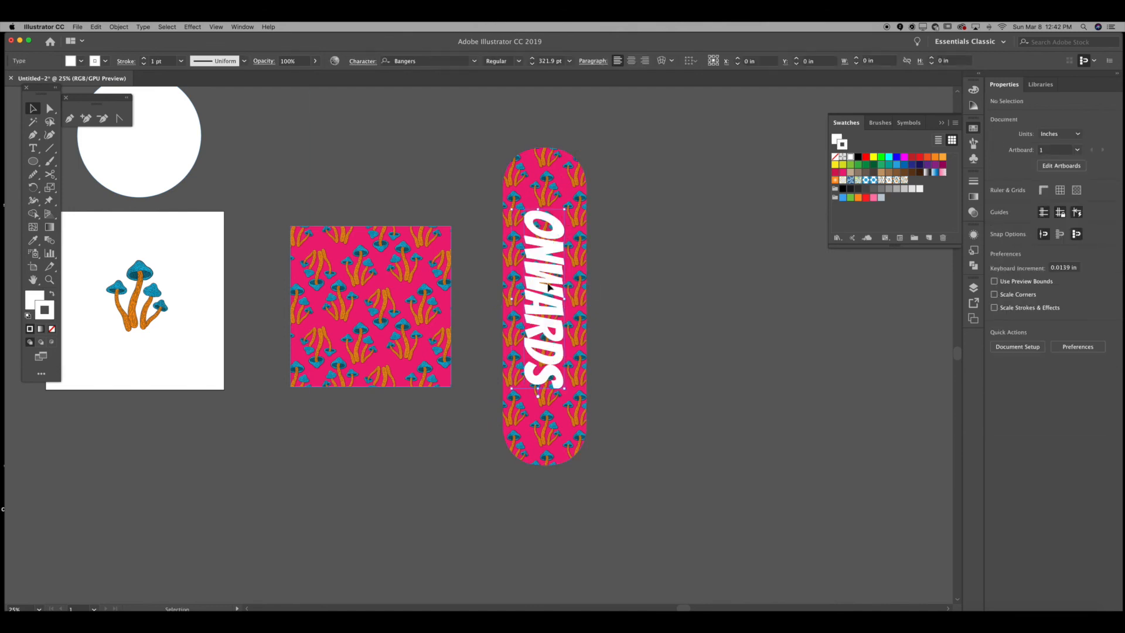
{"action": "left_click", "coordinate": [625, 274]}
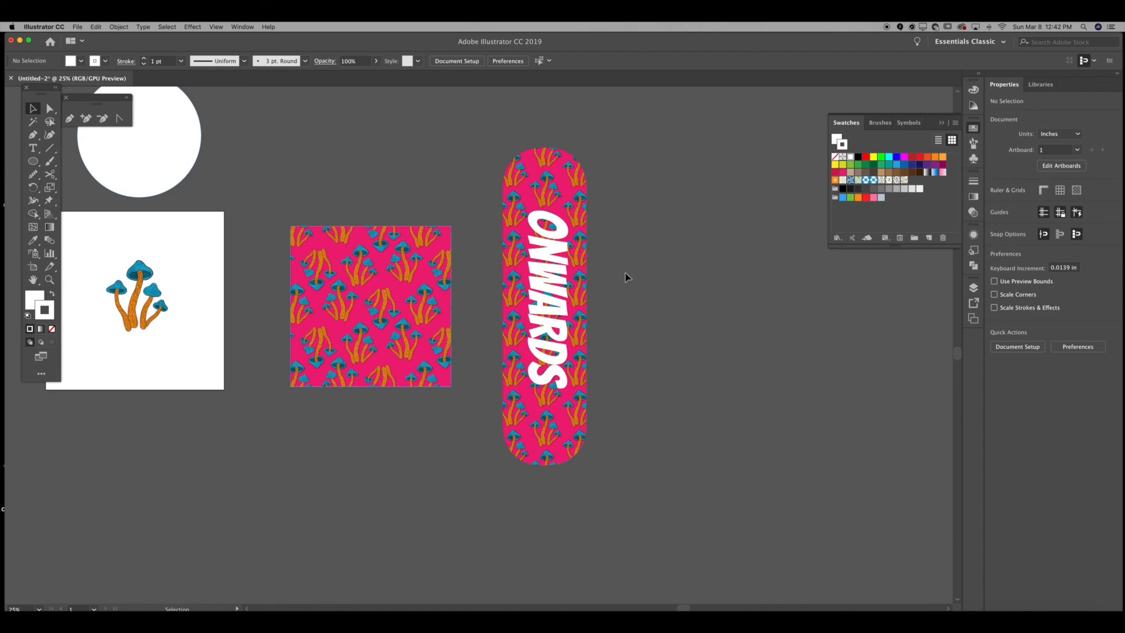
{"action": "left_click_drag", "start_coordinate": [562, 293], "coordinate": [648, 279]}
{"action": "left_click", "coordinate": [487, 261]}
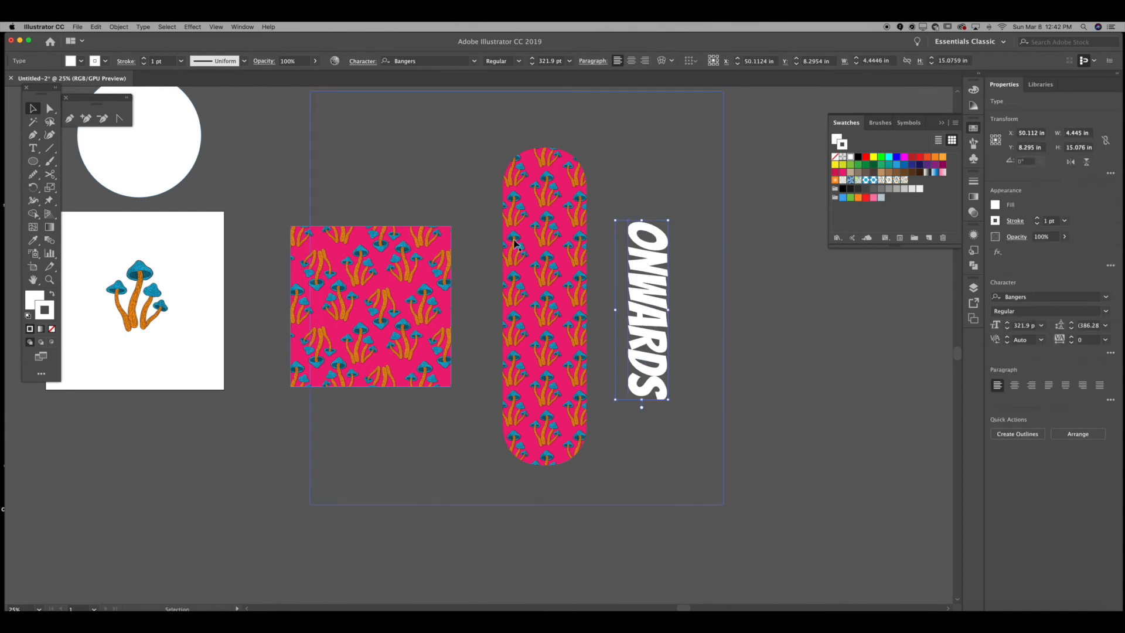
{"action": "left_click", "coordinate": [480, 230]}
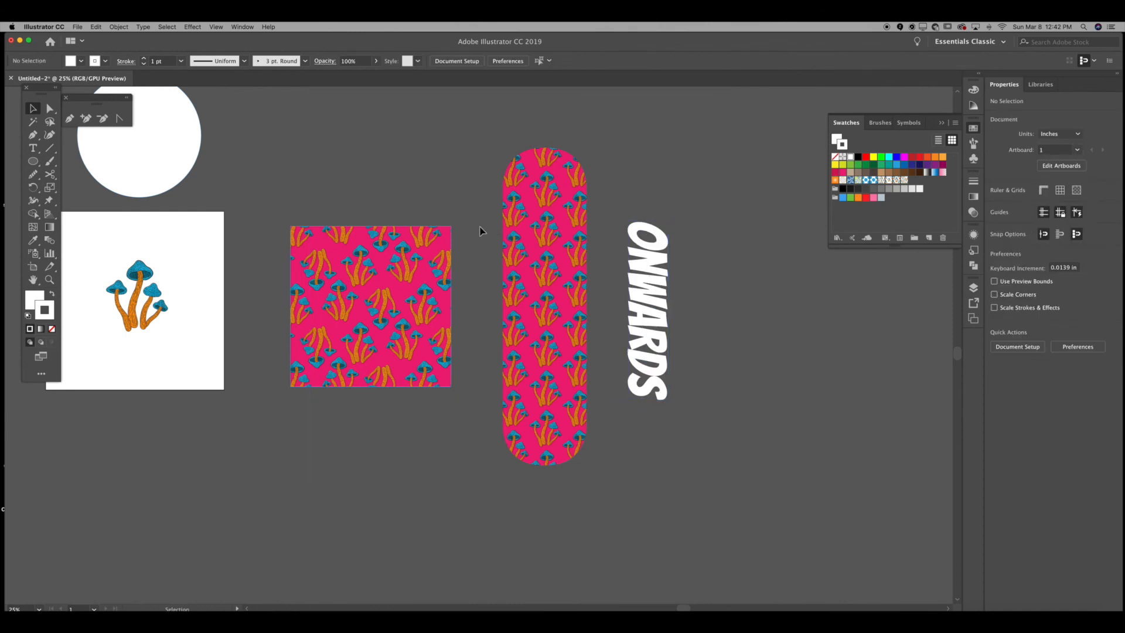